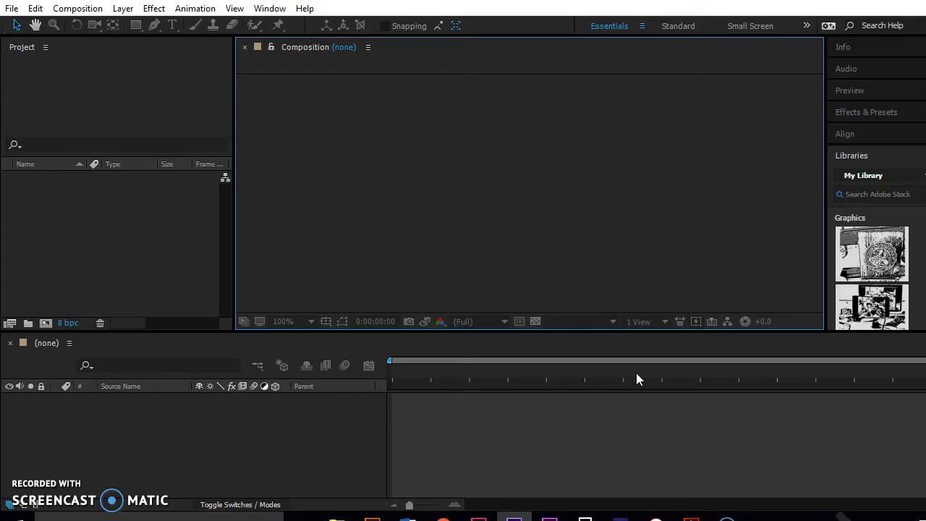
Switch to the Grouping and Pathfinder Demo artwork in Illustrator and move the layer list inward over the artboards.
{"action": "left_click", "coordinate": [372, 515]}
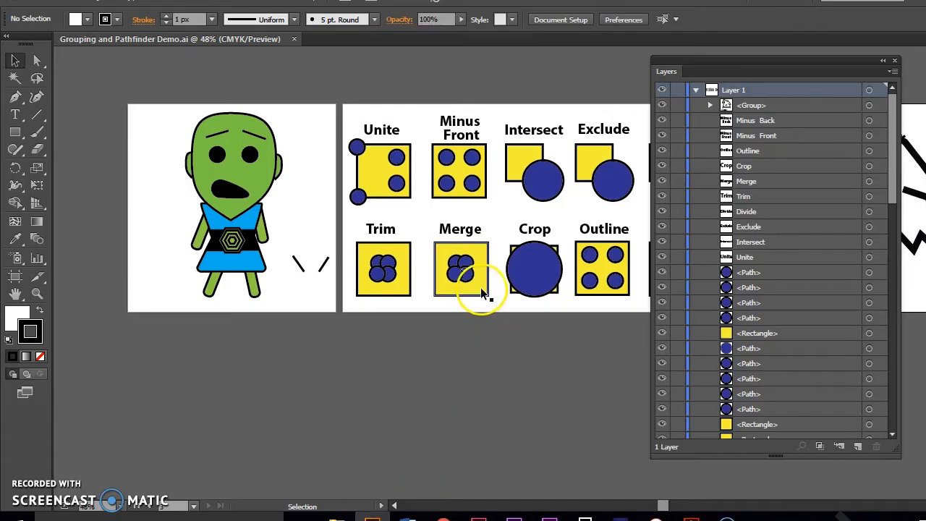
{"action": "left_click_drag", "start_coordinate": [811, 62], "coordinate": [660, 68]}
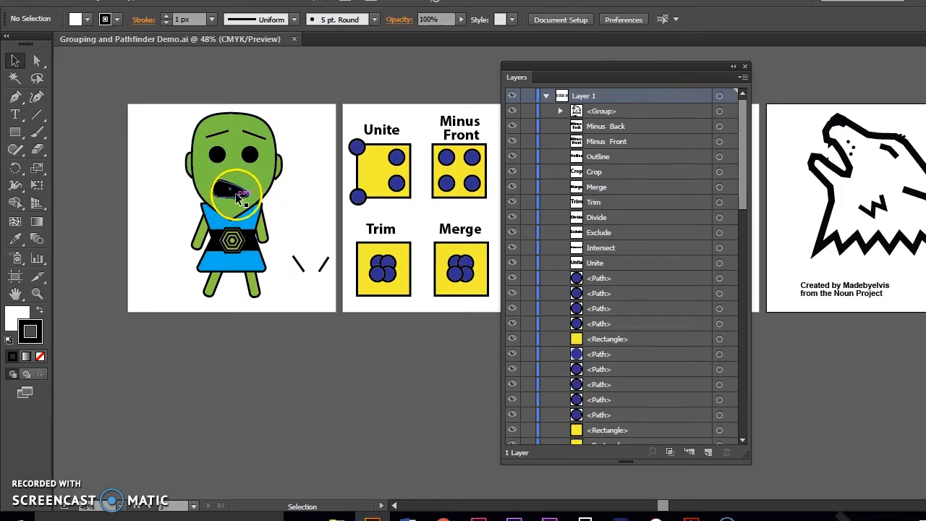
Reshape the green character's open mouth into a narrow, nearly flat closed one and re-angle its eyebrows.
{"action": "mouse_move", "coordinate": [237, 196]}
{"action": "left_mouse_down"}
{"action": "mouse_move", "coordinate": [220, 192]}
{"action": "mouse_move", "coordinate": [239, 190]}
{"action": "left_mouse_up"}
{"action": "left_click", "coordinate": [15, 96]}
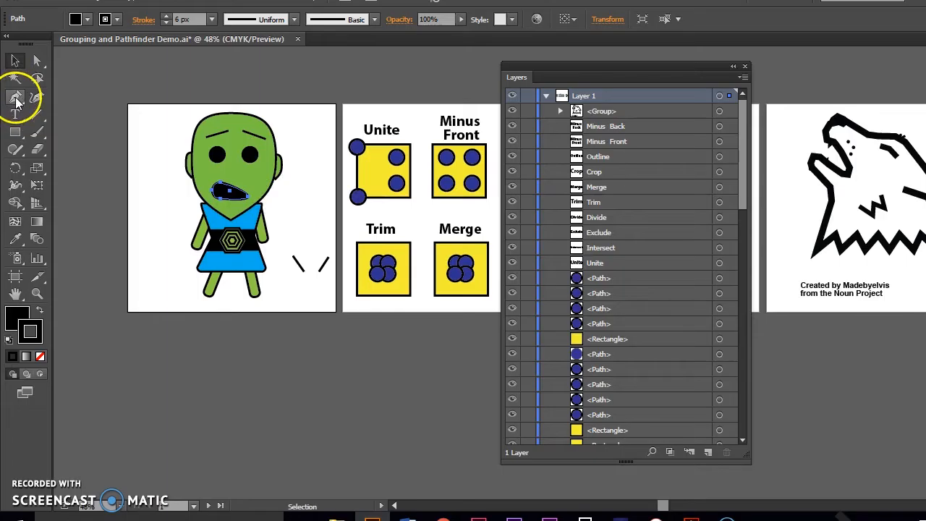
{"action": "left_click", "coordinate": [222, 197]}
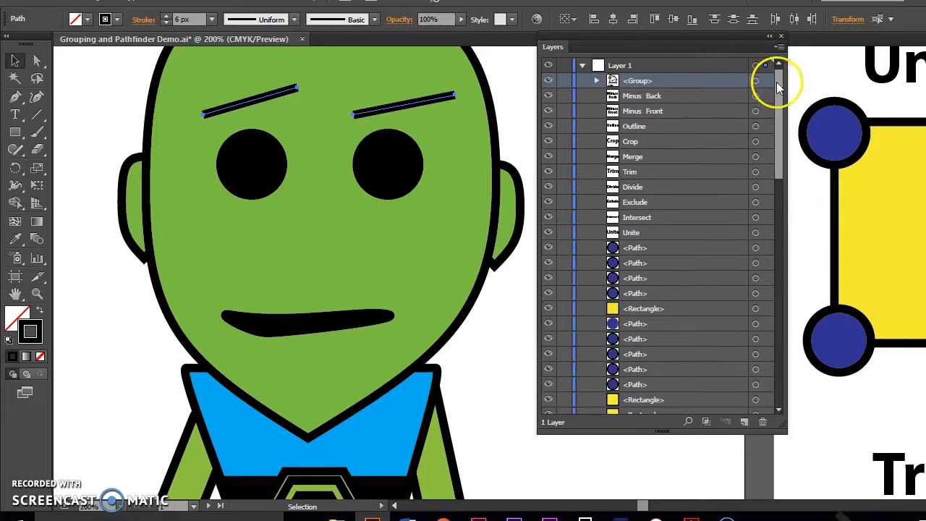
Deselect the eyebrows and move the layer list clear of the Pathfinder examples on the second artboard.
{"action": "left_click_drag", "start_coordinate": [777, 82], "coordinate": [778, 61]}
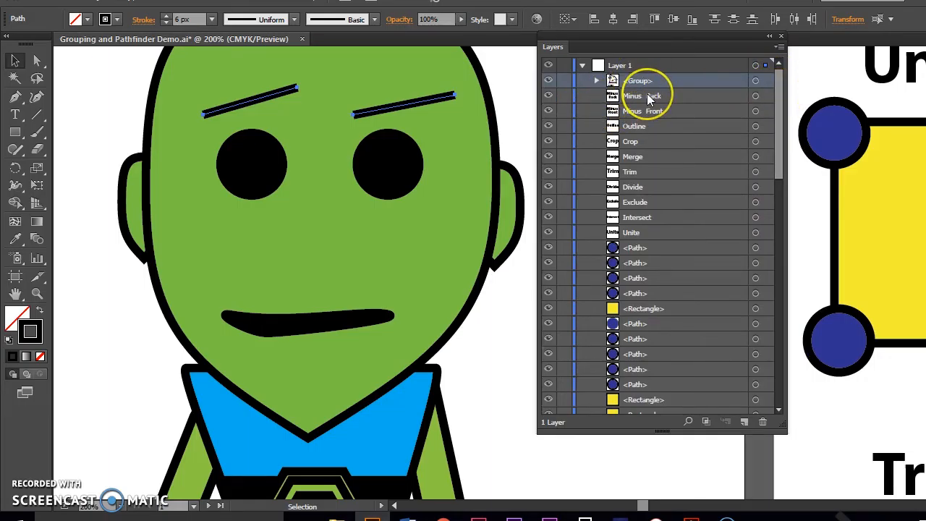
{"action": "key", "text": "ctrl+minus"}
{"action": "key", "text": "ctrl+minus"}
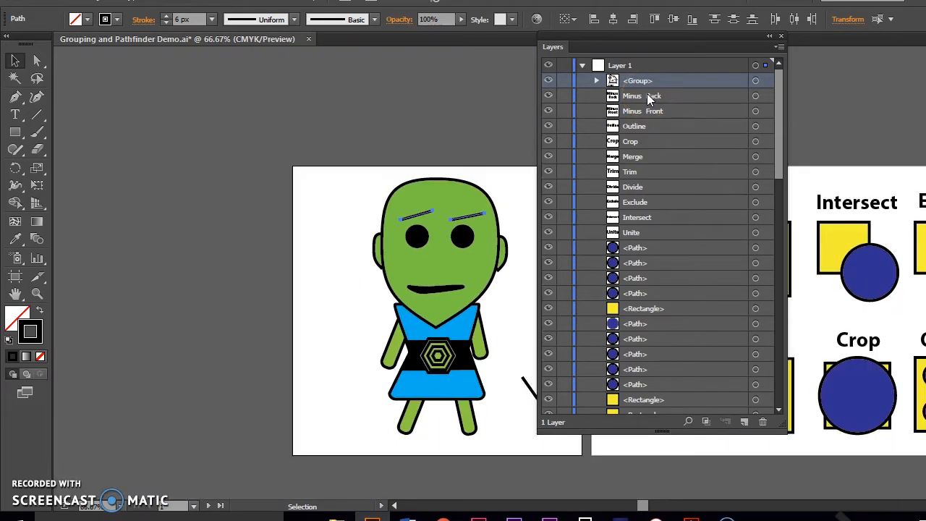
{"action": "left_click", "coordinate": [499, 98]}
{"action": "key", "text": "space"}
{"action": "mouse_move", "coordinate": [479, 114]}
{"action": "left_mouse_down"}
{"action": "mouse_move", "coordinate": [340, 89]}
{"action": "mouse_move", "coordinate": [253, 86]}
{"action": "left_mouse_up"}
{"action": "mouse_move", "coordinate": [417, 108]}
{"action": "left_mouse_down"}
{"action": "mouse_move", "coordinate": [163, 87]}
{"action": "mouse_move", "coordinate": [169, 62]}
{"action": "mouse_move", "coordinate": [271, 75]}
{"action": "left_mouse_up"}
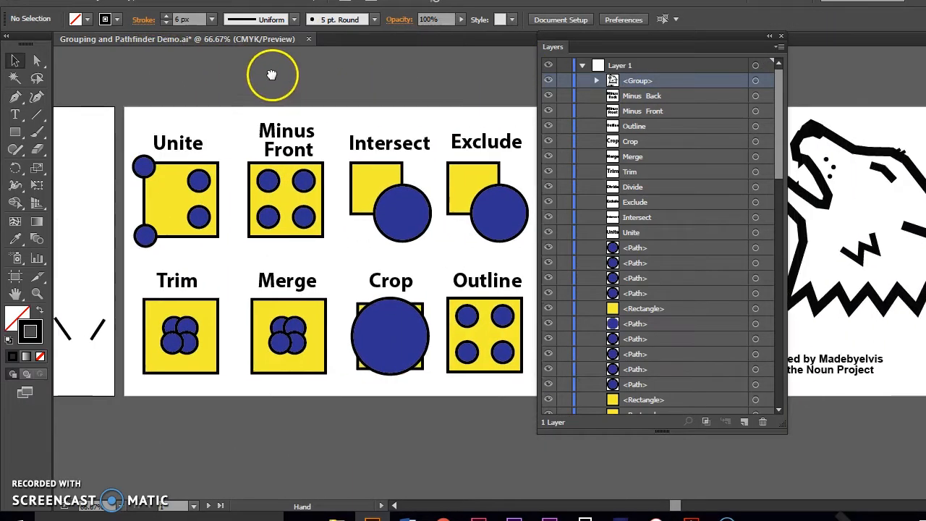
{"action": "key", "text": "ctrl+minus"}
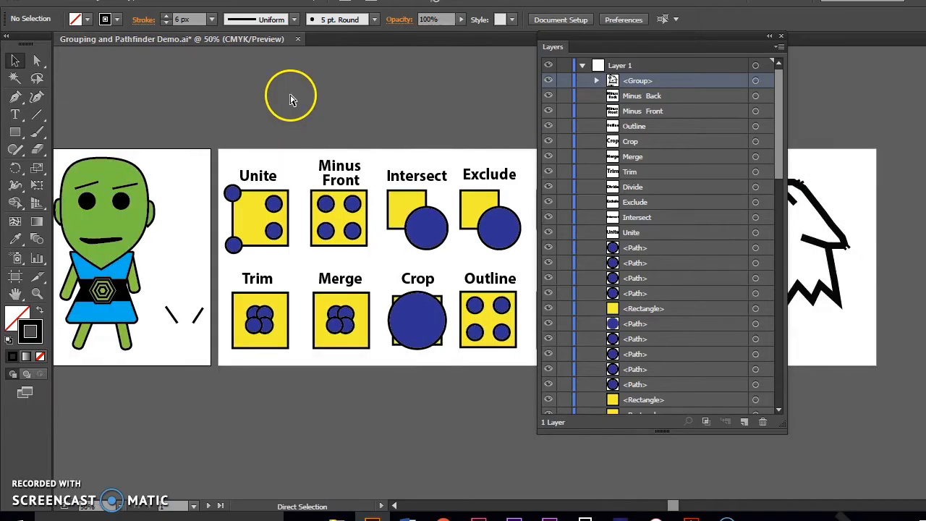
{"action": "left_click_drag", "start_coordinate": [675, 37], "coordinate": [810, 52]}
{"action": "left_click_drag", "start_coordinate": [490, 121], "coordinate": [382, 93]}
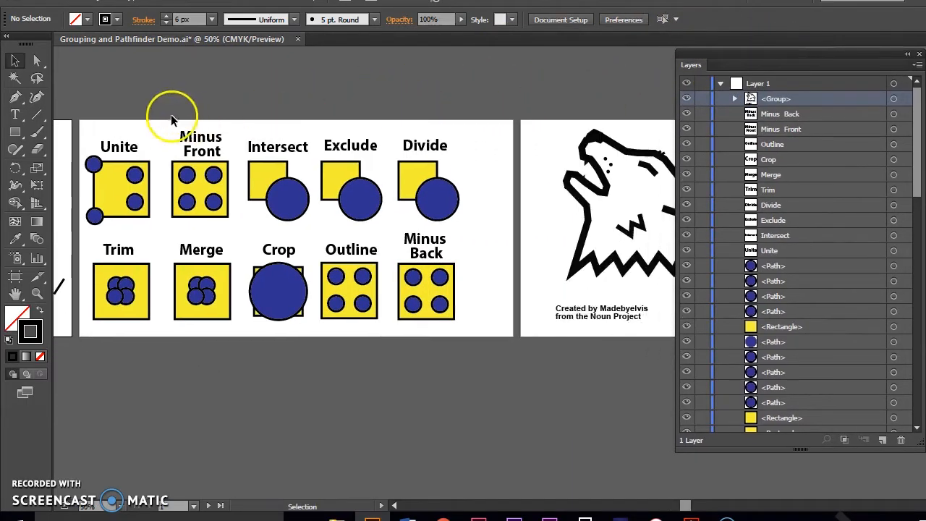
Group all the Pathfinder examples together with the wolf artwork, leaving nothing selected.
{"action": "left_click_drag", "start_coordinate": [98, 86], "coordinate": [664, 390]}
{"action": "key", "text": "a"}
{"action": "key", "text": "ctrl+g"}
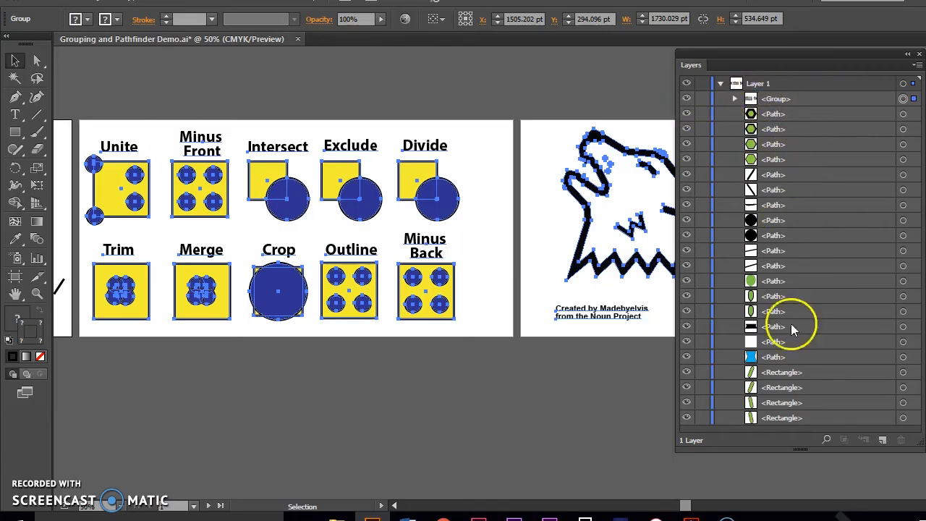
{"action": "left_click", "coordinate": [334, 414]}
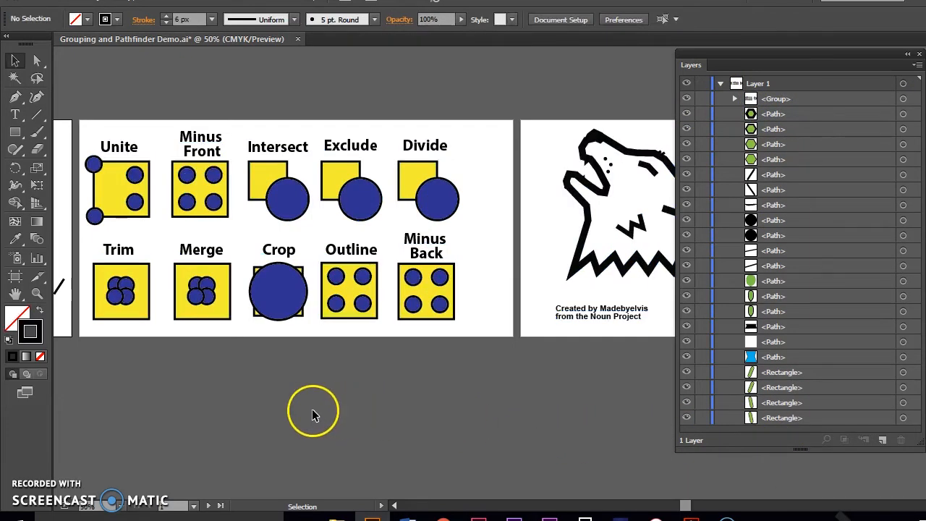
Group the character's head, ears, eyes, eyebrows and mouth.
{"action": "left_click_drag", "start_coordinate": [312, 408], "coordinate": [657, 393]}
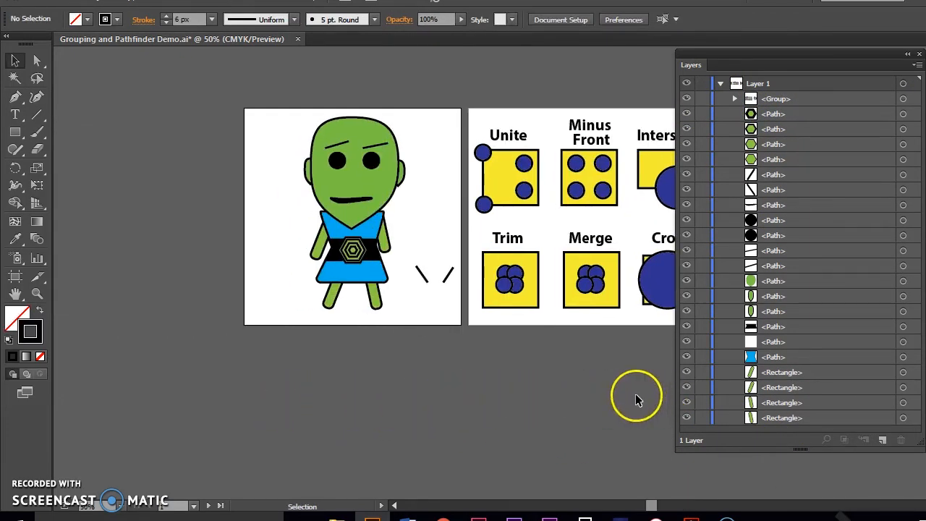
{"action": "left_click", "coordinate": [358, 206]}
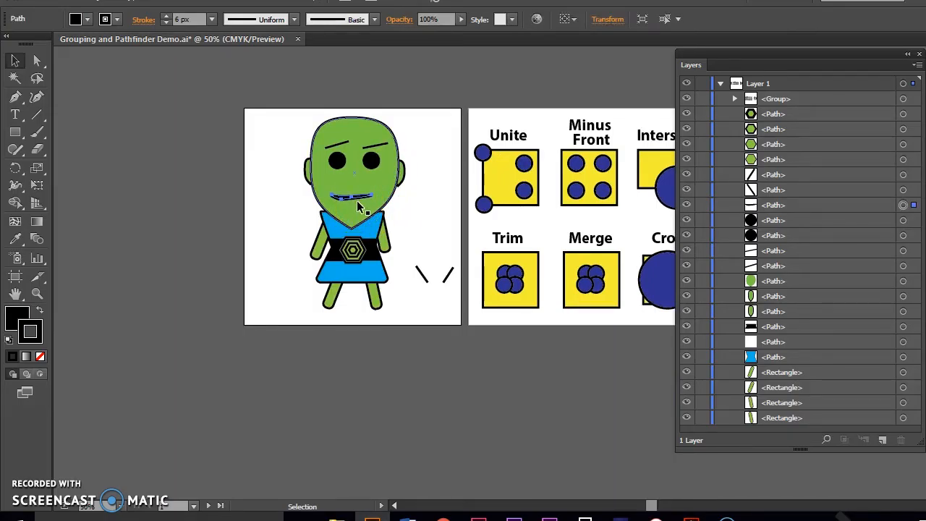
{"action": "left_click", "coordinate": [404, 408]}
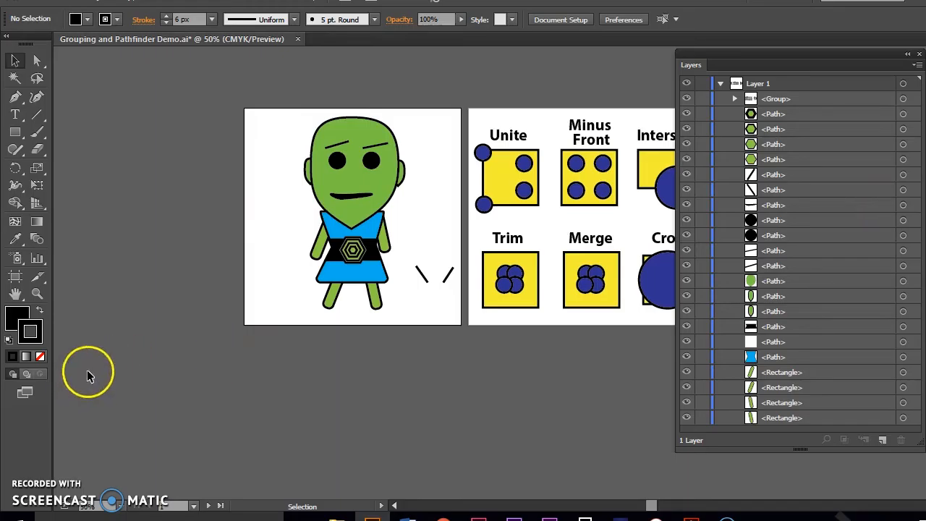
{"action": "left_click", "coordinate": [769, 113]}
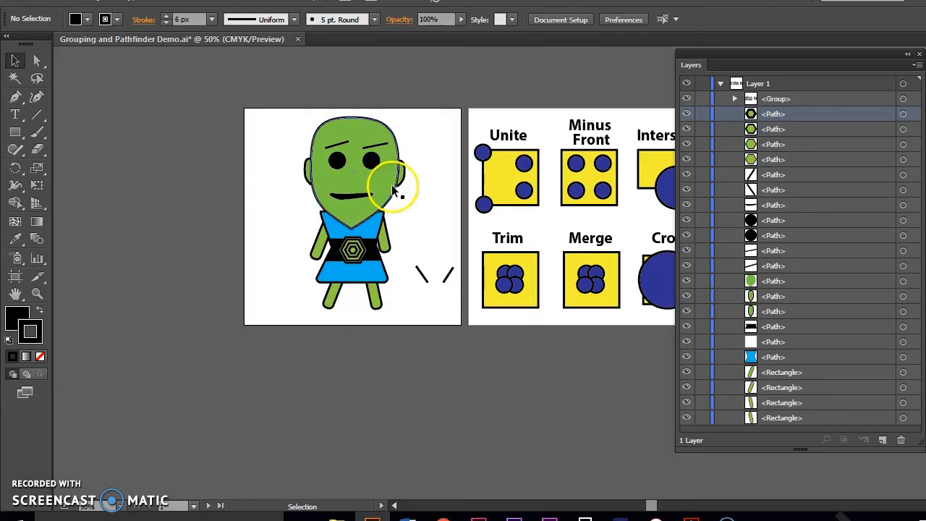
{"action": "left_click_drag", "start_coordinate": [423, 203], "coordinate": [276, 89]}
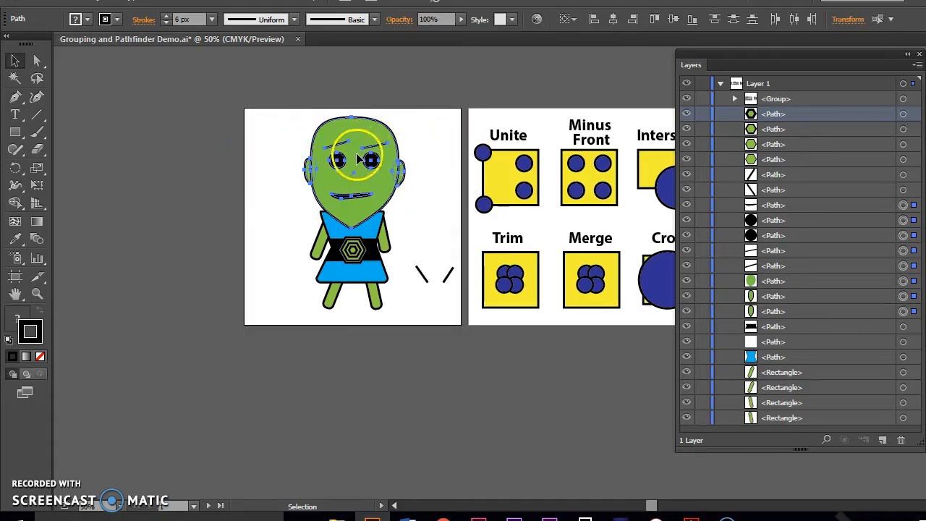
{"action": "key", "text": "a"}
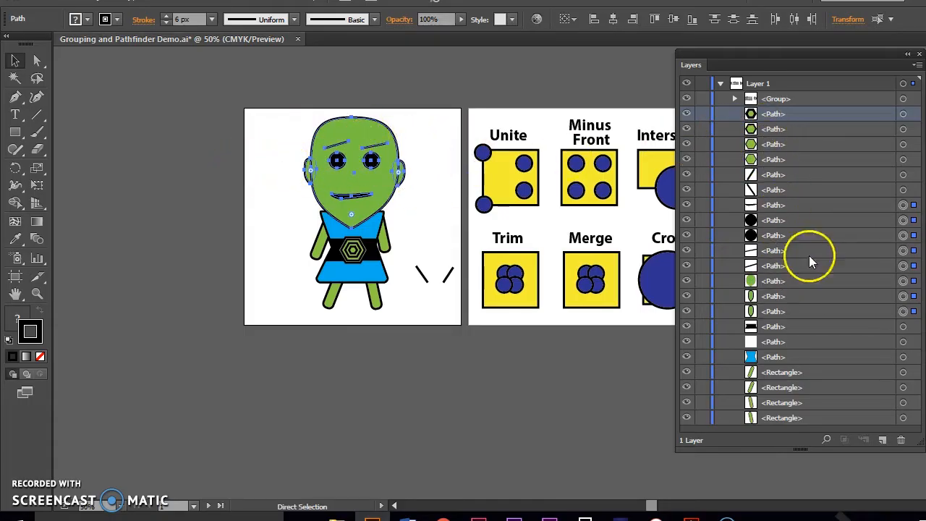
{"action": "key", "text": "ctrl+g"}
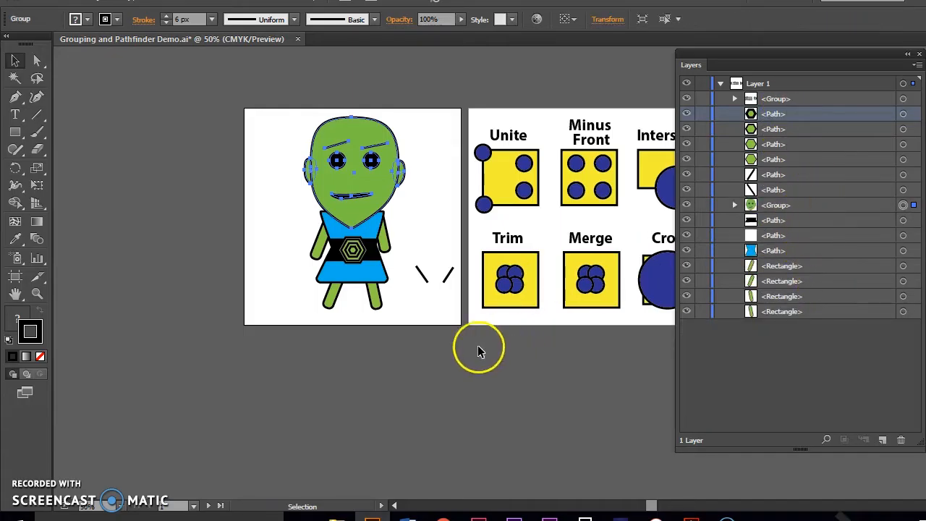
Group the character's blue dress with the black belt and its hexagon buckle shapes.
{"action": "left_click", "coordinate": [410, 302]}
{"action": "left_click_drag", "start_coordinate": [349, 304], "coordinate": [355, 243]}
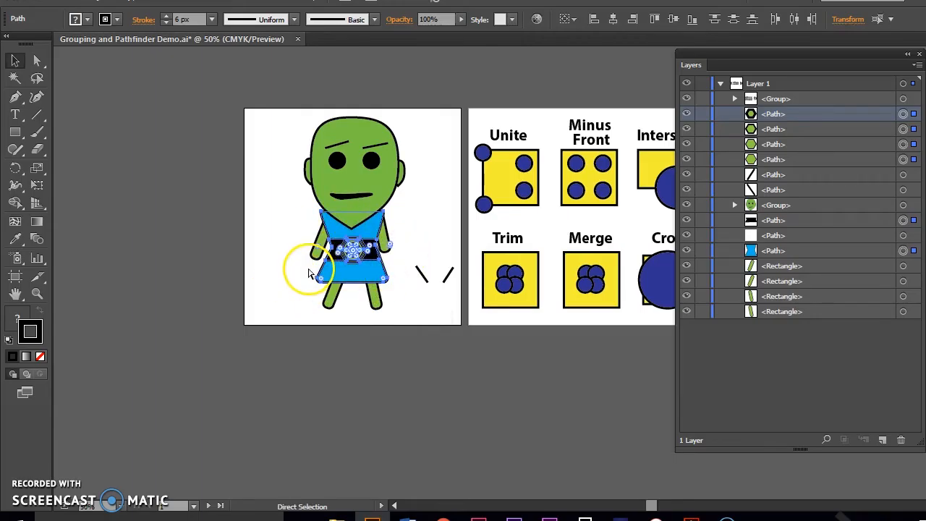
{"action": "key", "text": "ctrl+g"}
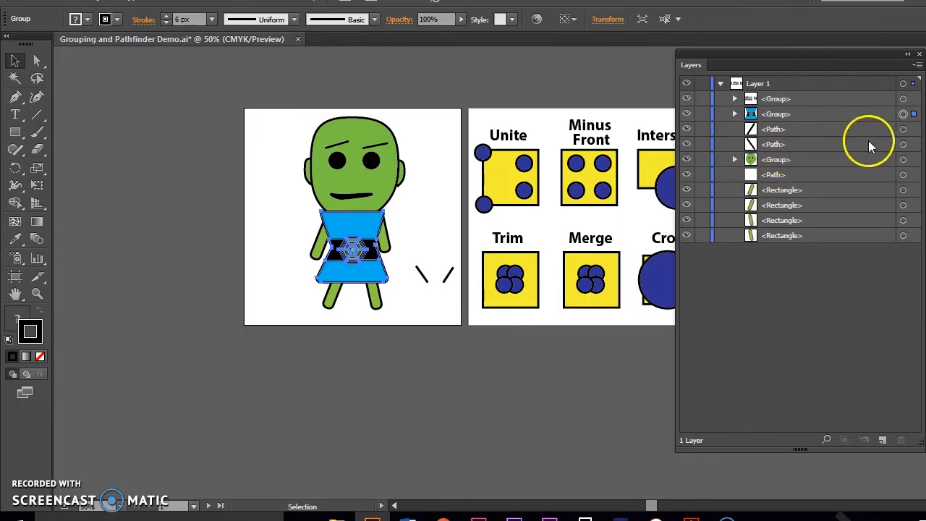
Delete the two stray black lines beside the character and the blank white path.
{"action": "left_click", "coordinate": [904, 145]}
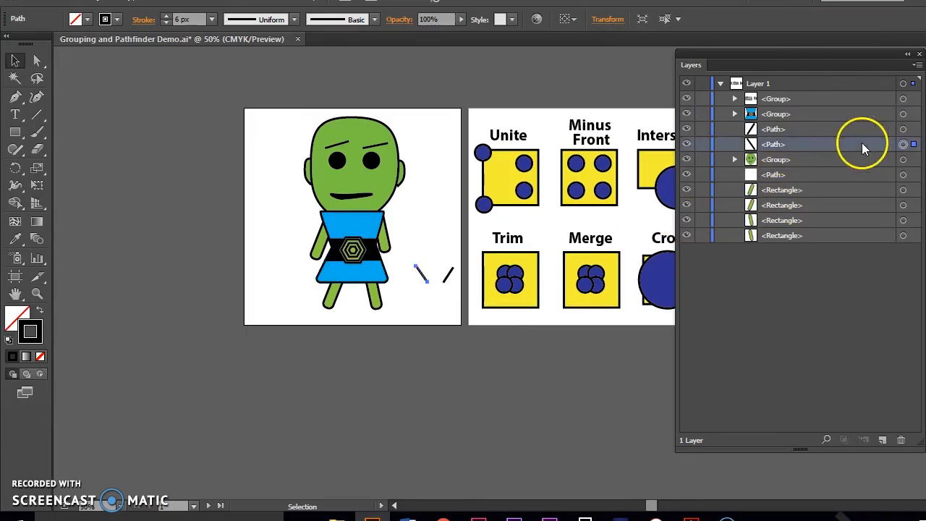
{"action": "left_click", "coordinate": [900, 440]}
{"action": "left_click_drag", "start_coordinate": [805, 125], "coordinate": [903, 440]}
{"action": "left_click_drag", "start_coordinate": [811, 147], "coordinate": [903, 438]}
{"action": "left_click", "coordinate": [812, 146]}
{"action": "left_click", "coordinate": [808, 177]}
Move the head group above the dress group in the layer order.
{"action": "left_click", "coordinate": [791, 117]}
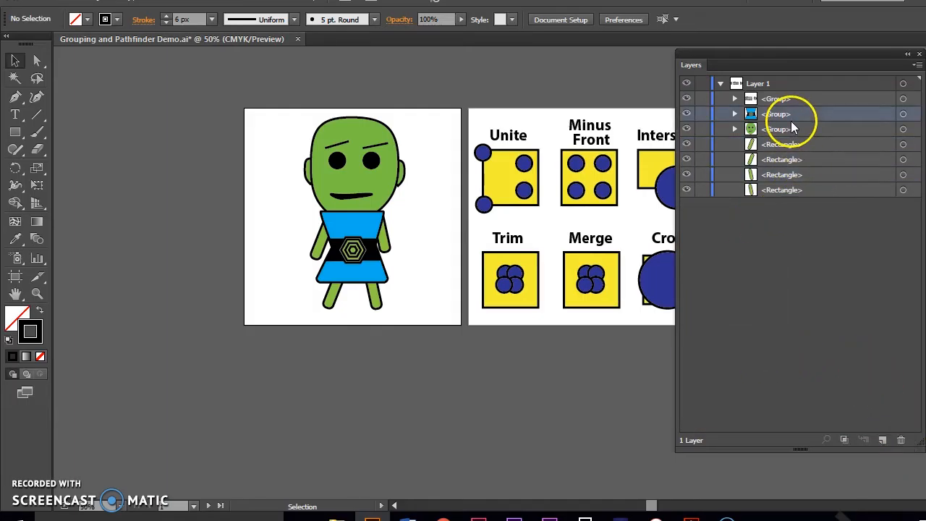
{"action": "left_click", "coordinate": [794, 96]}
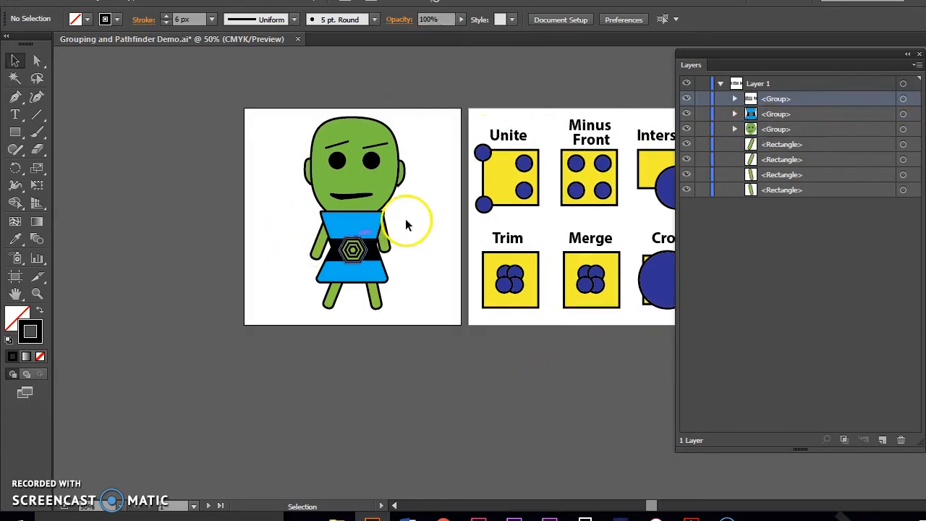
{"action": "left_click_drag", "start_coordinate": [778, 129], "coordinate": [796, 107]}
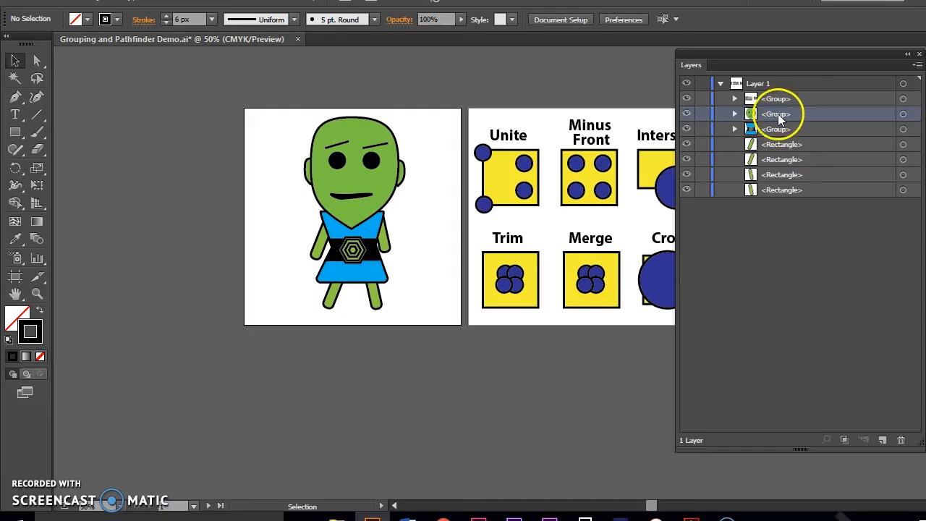
Select the head group and collect it in a new layer.
{"action": "left_click", "coordinate": [903, 115]}
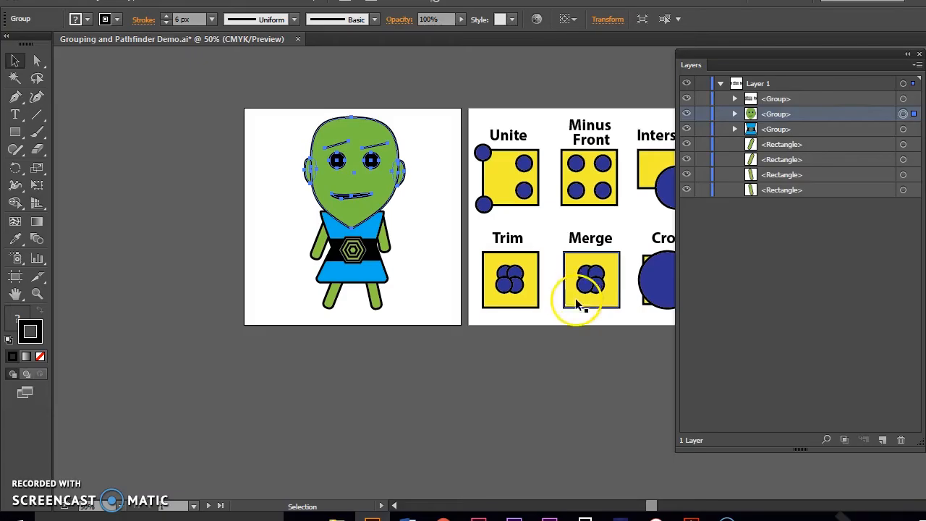
{"action": "left_click", "coordinate": [562, 366]}
{"action": "left_click", "coordinate": [340, 165]}
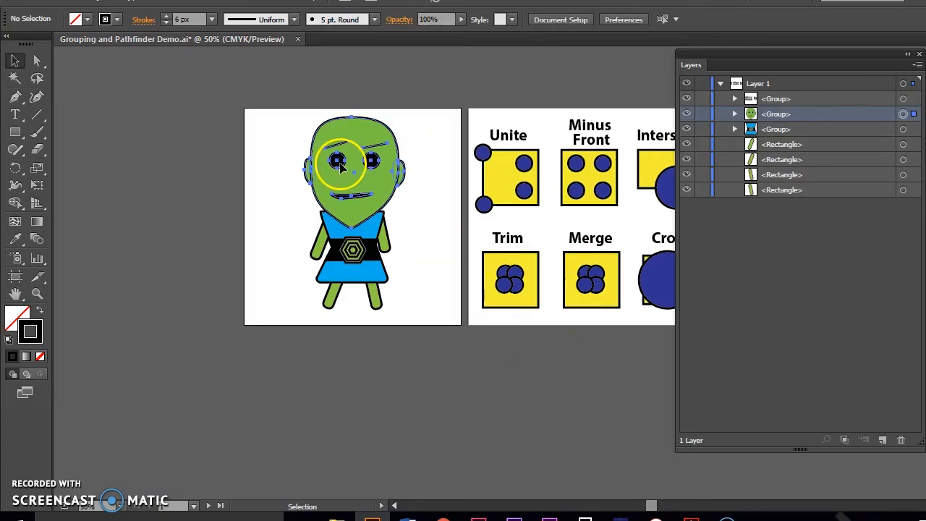
{"action": "left_click", "coordinate": [916, 66]}
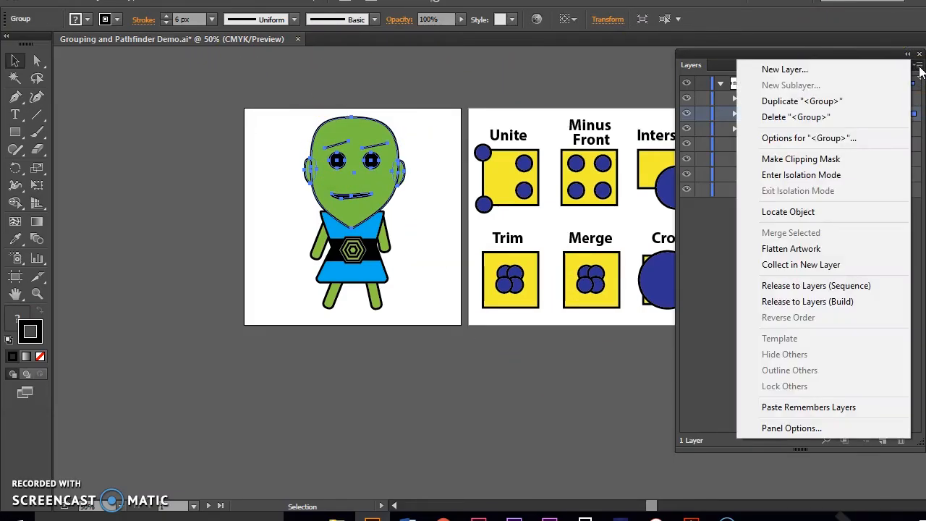
{"action": "left_click", "coordinate": [836, 279]}
Collect the dress and belt group in its own new layer.
{"action": "left_click", "coordinate": [788, 126]}
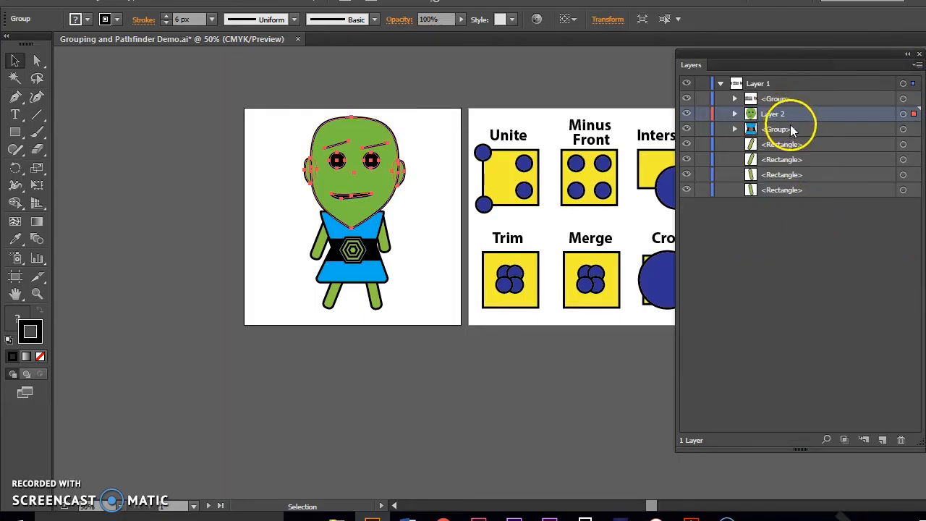
{"action": "left_click", "coordinate": [790, 128]}
{"action": "left_click", "coordinate": [915, 64]}
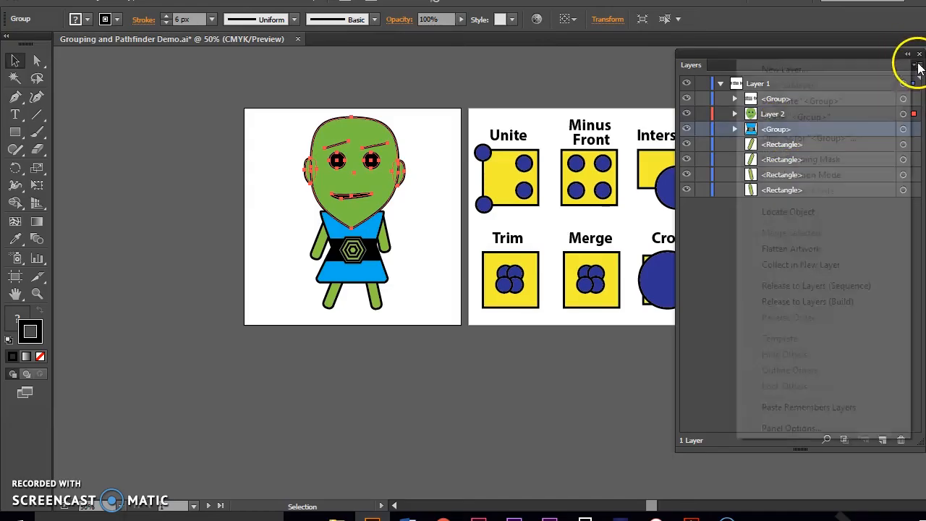
{"action": "left_click", "coordinate": [821, 264]}
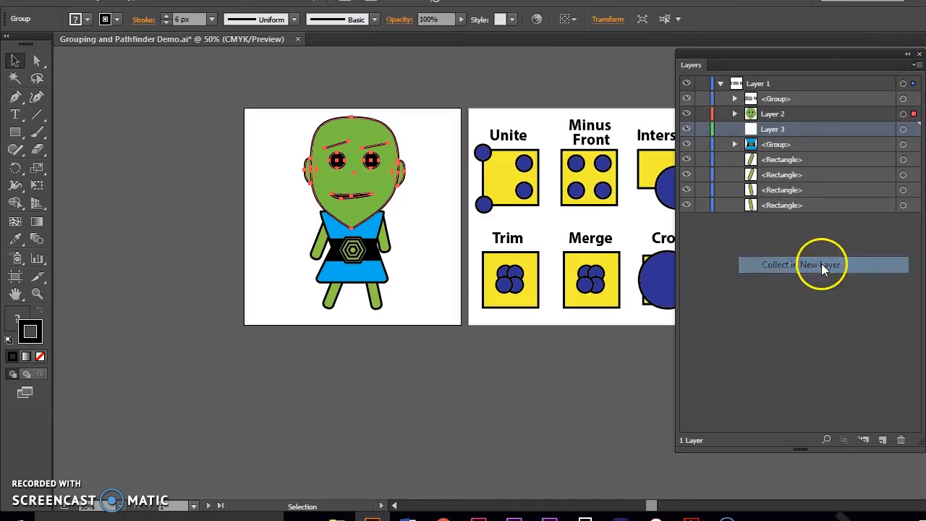
Collect the uppermost of the four limb rectangles in its own new layer.
{"action": "left_click", "coordinate": [800, 143]}
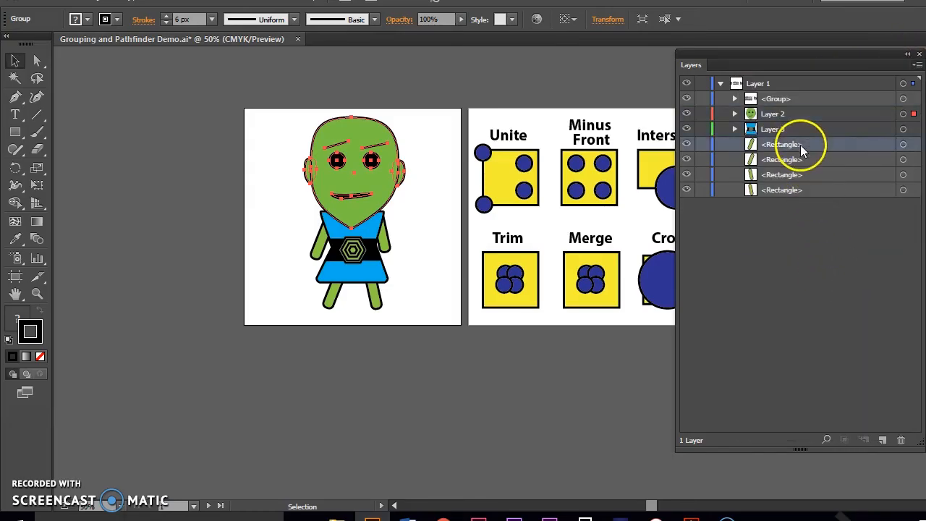
{"action": "left_click", "coordinate": [916, 64]}
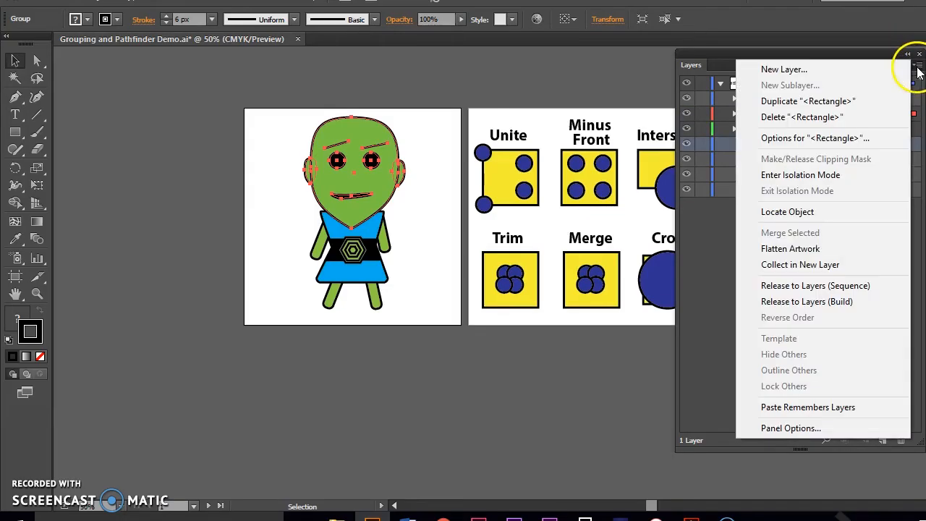
{"action": "left_click", "coordinate": [861, 265]}
Collect the second and third limb rectangles each in its own new layer within Layer 1.
{"action": "left_click", "coordinate": [836, 109]}
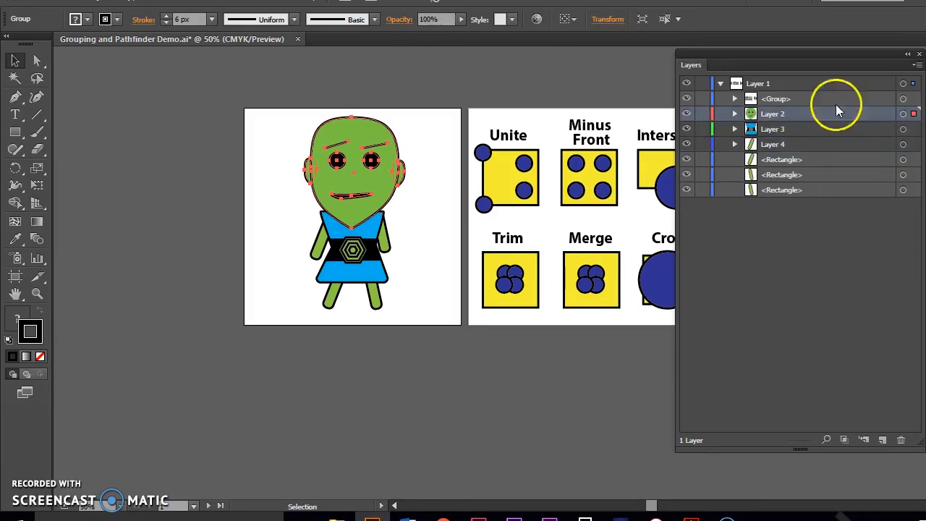
{"action": "left_click", "coordinate": [820, 164]}
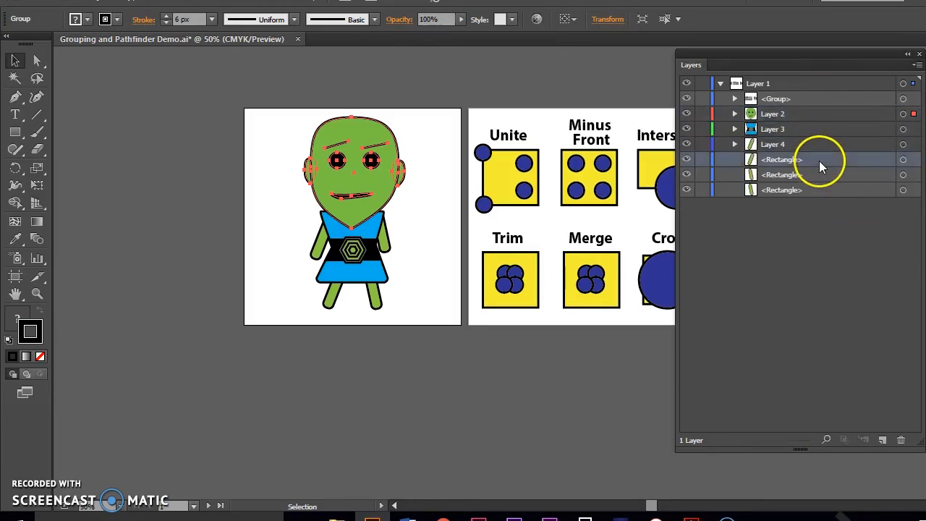
{"action": "left_click", "coordinate": [915, 64]}
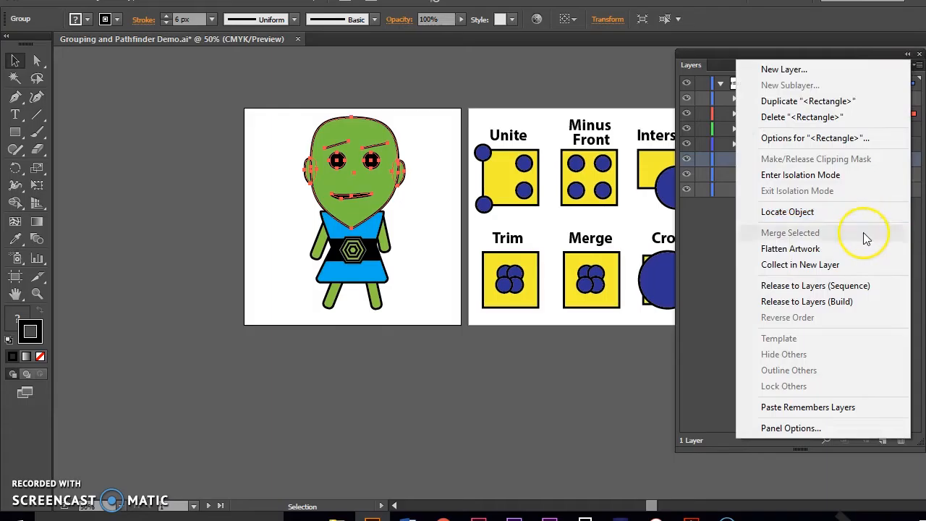
{"action": "left_click", "coordinate": [854, 264]}
{"action": "left_click", "coordinate": [829, 177]}
{"action": "left_click", "coordinate": [916, 64]}
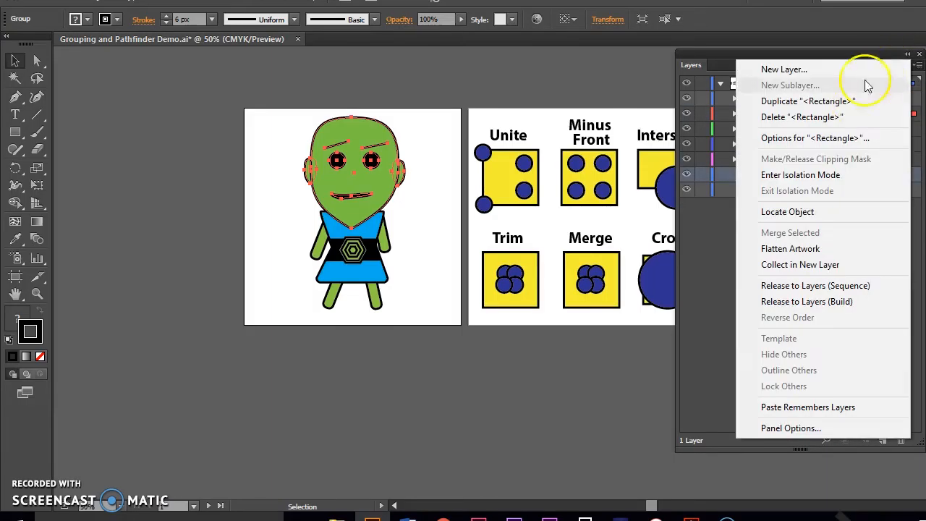
{"action": "left_click", "coordinate": [871, 264]}
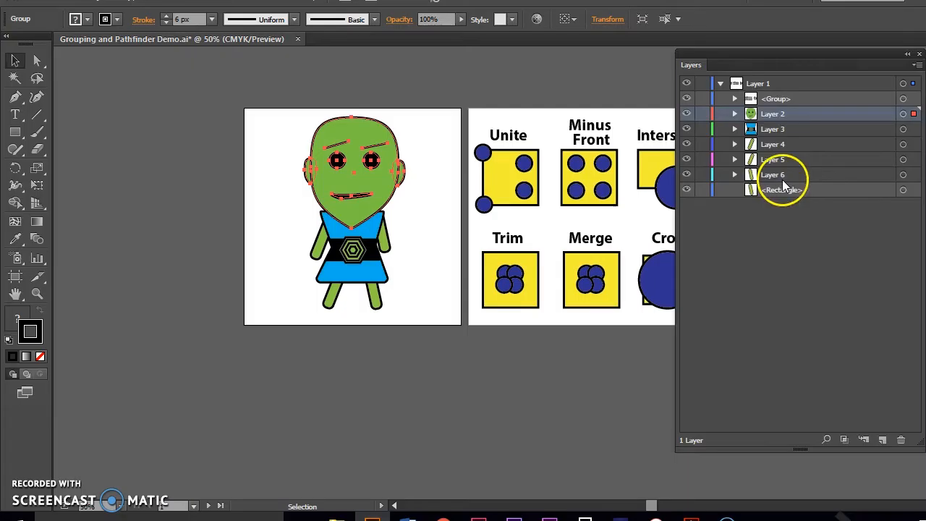
Collect the last remaining limb rectangle in its own new layer.
{"action": "left_click", "coordinate": [910, 159]}
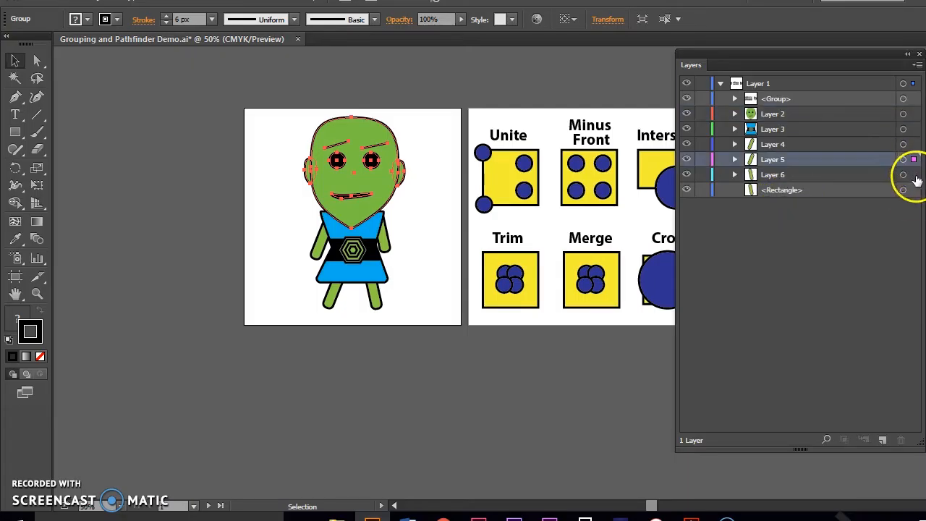
{"action": "left_click", "coordinate": [903, 175]}
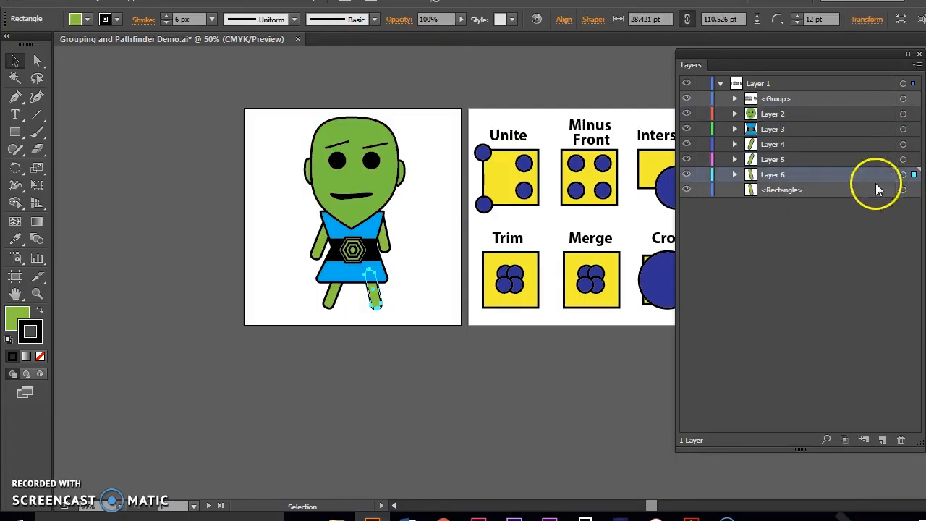
{"action": "left_click", "coordinate": [783, 192]}
{"action": "left_click", "coordinate": [915, 65]}
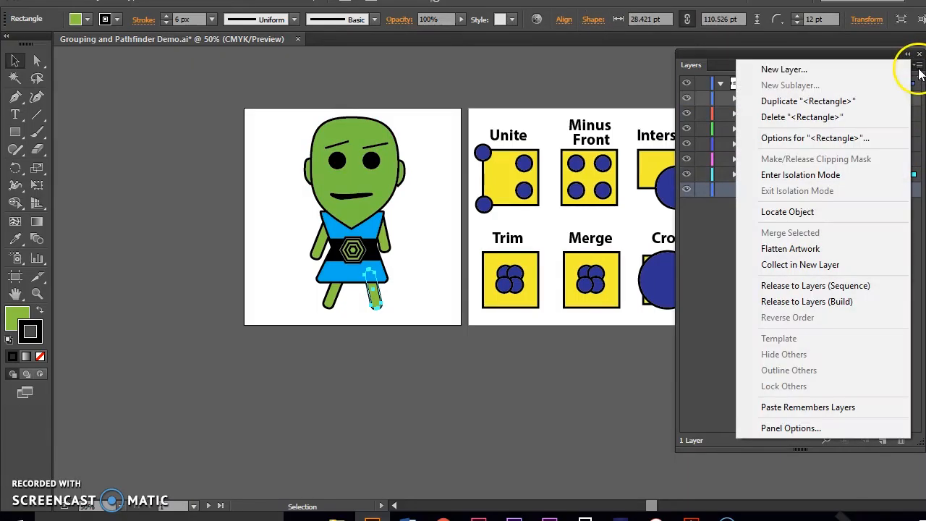
{"action": "left_click", "coordinate": [819, 266]}
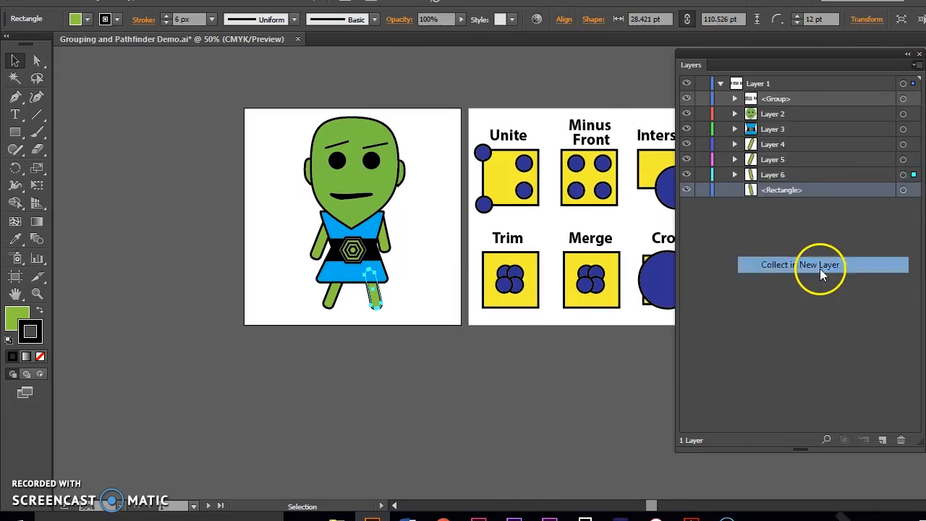
Move Layer 2 through Layer 7 out of Layer 1 to the top level above it, and collapse Layer 1.
{"action": "left_click", "coordinate": [774, 113]}
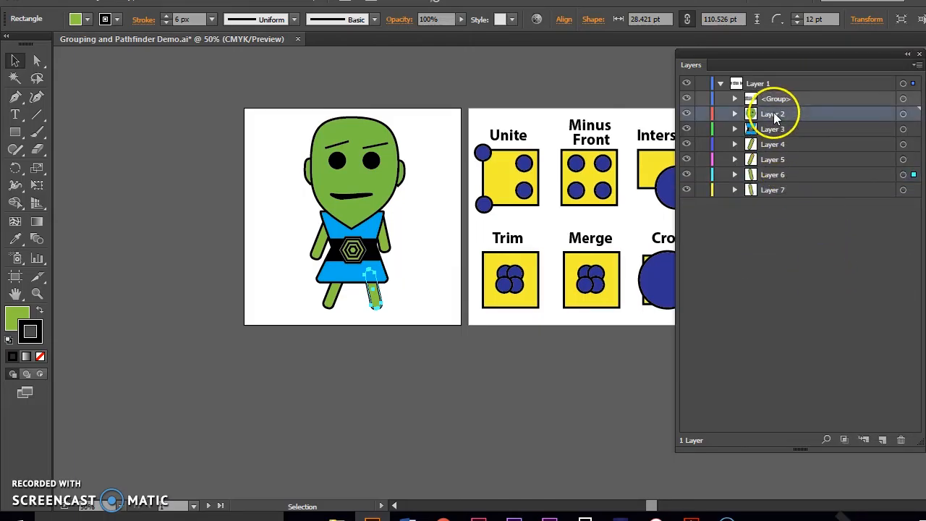
{"action": "left_click", "coordinate": [773, 190], "text": "shift"}
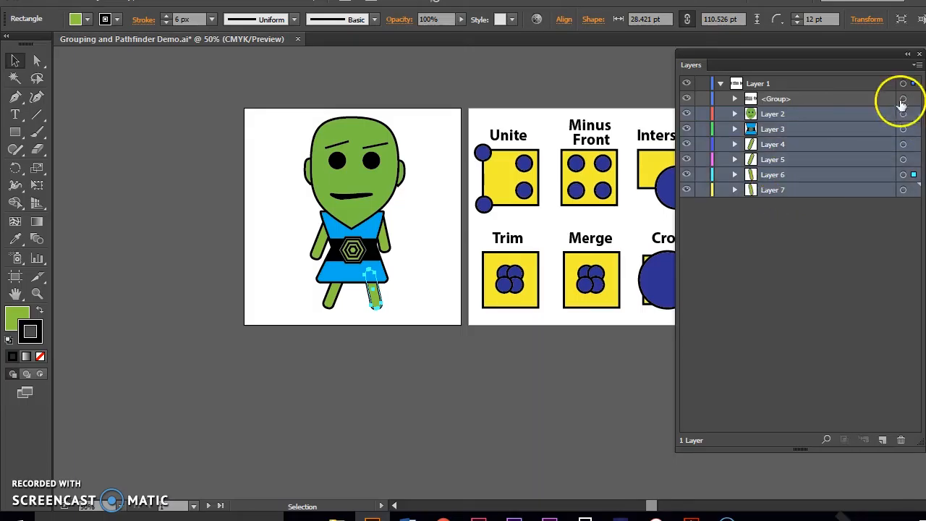
{"action": "left_click_drag", "start_coordinate": [773, 114], "coordinate": [746, 77]}
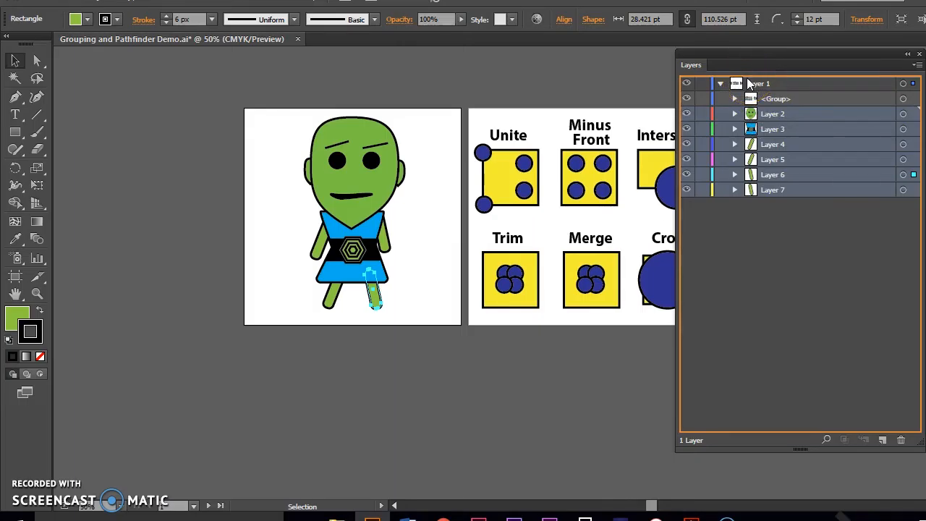
{"action": "left_click_drag", "start_coordinate": [749, 84], "coordinate": [749, 84]}
{"action": "left_click", "coordinate": [734, 249]}
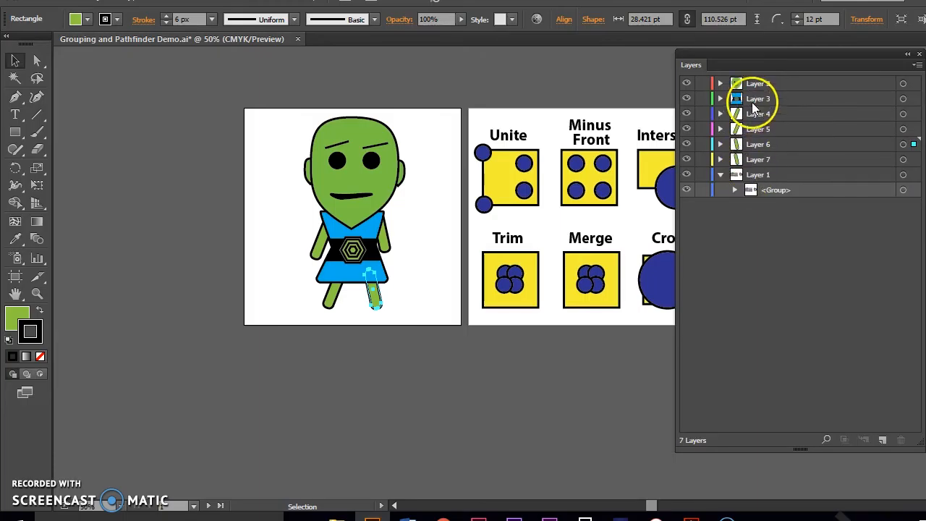
{"action": "left_click", "coordinate": [721, 175]}
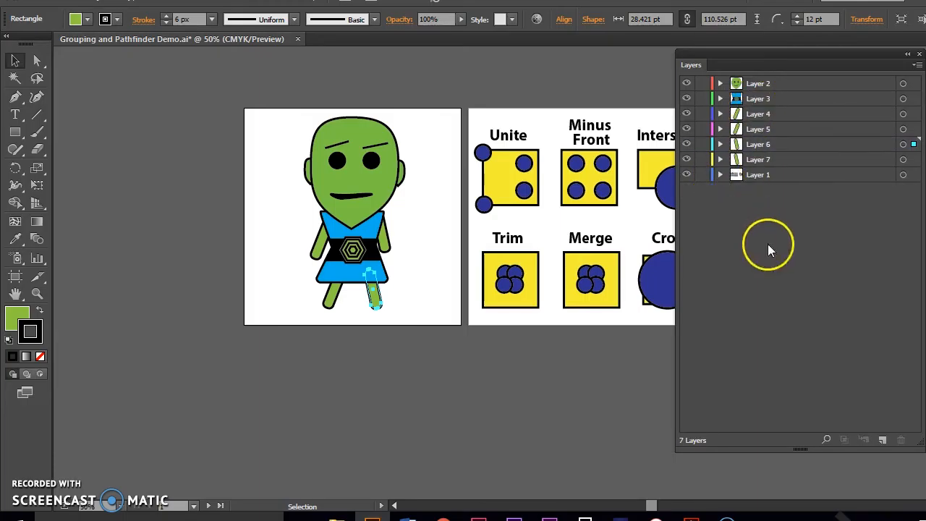
Rename the head's layer as Head and the dress layer as Body.
{"action": "left_click", "coordinate": [767, 85]}
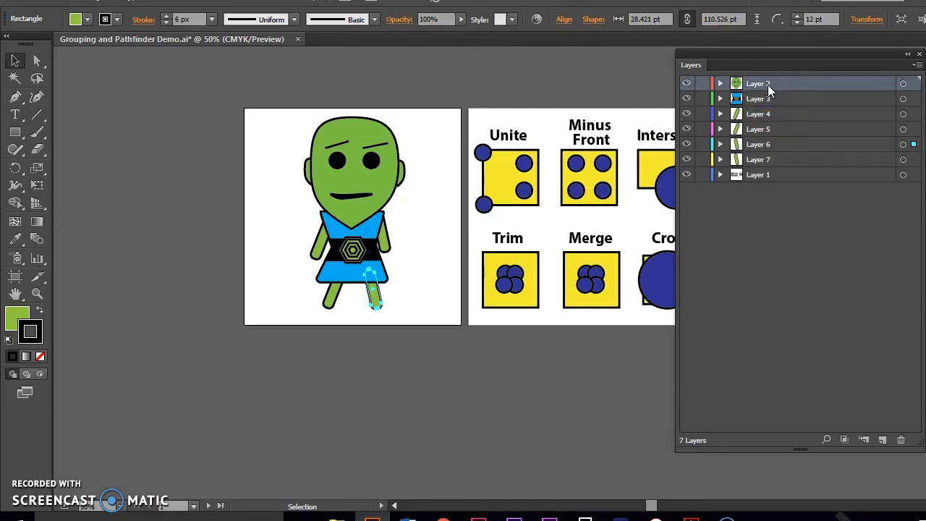
{"action": "double_click", "coordinate": [767, 85]}
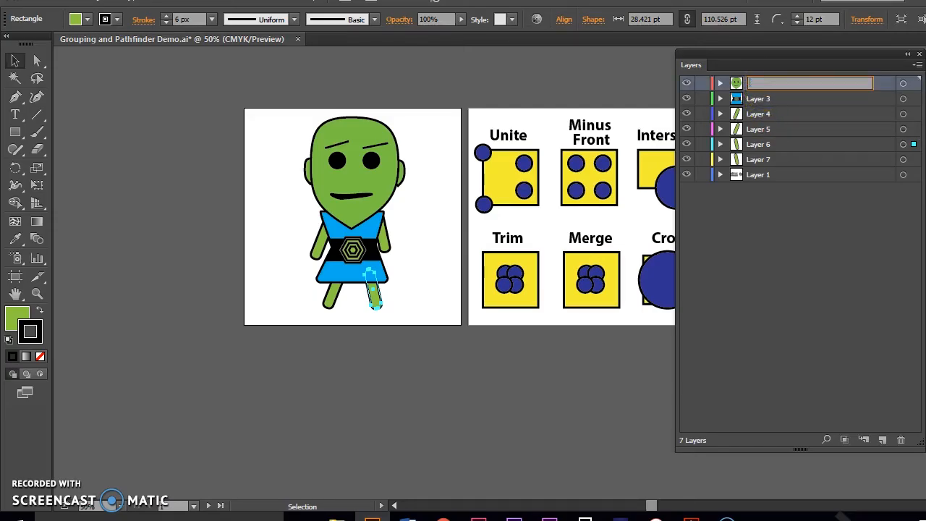
{"action": "double_click", "coordinate": [767, 99]}
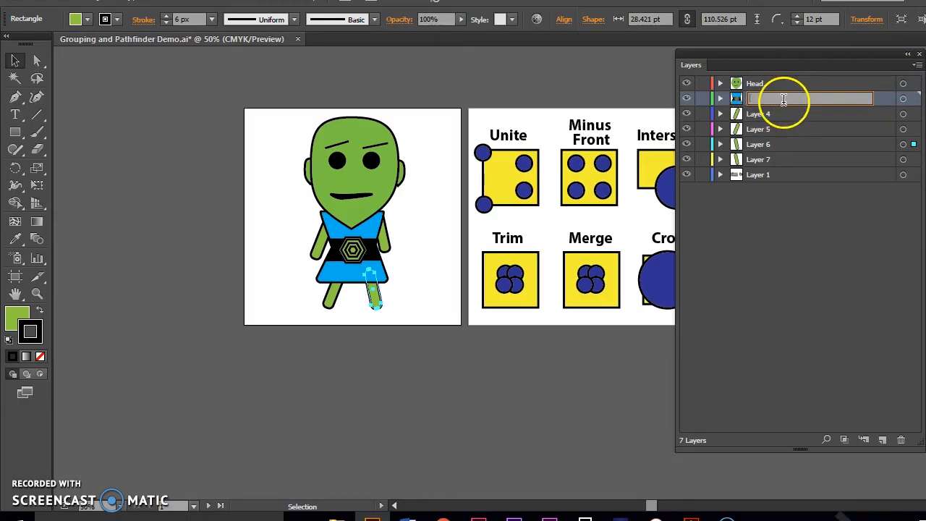
{"action": "type", "text": "Body"}
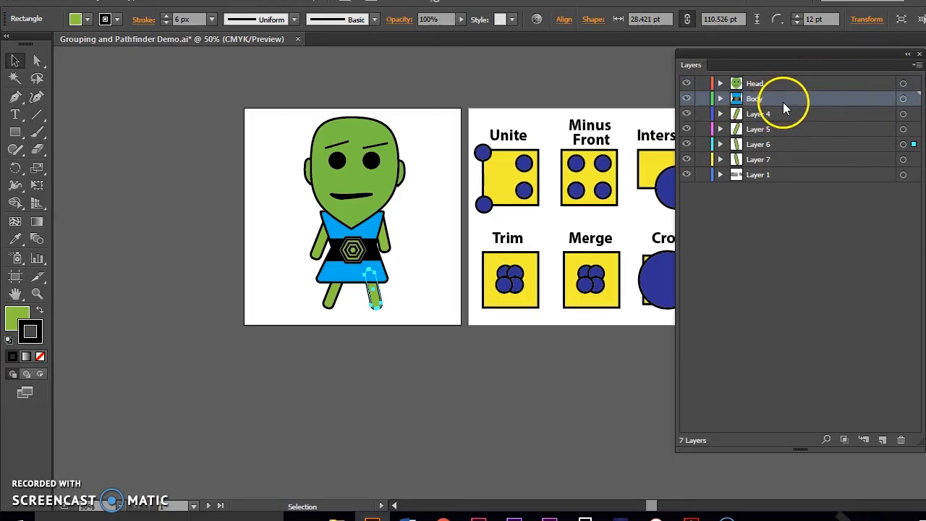
Identify the limb layers by selecting their artwork, and rename Layer 6 as R Leg.
{"action": "left_click", "coordinate": [762, 119]}
{"action": "left_click", "coordinate": [915, 114]}
{"action": "left_click_drag", "start_coordinate": [914, 115], "coordinate": [914, 133]}
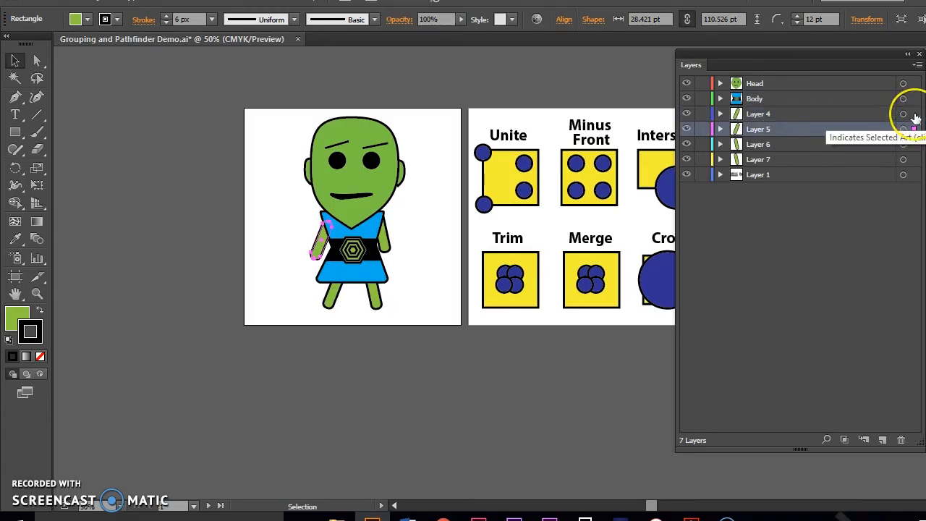
{"action": "left_click", "coordinate": [914, 114]}
{"action": "left_click", "coordinate": [915, 144]}
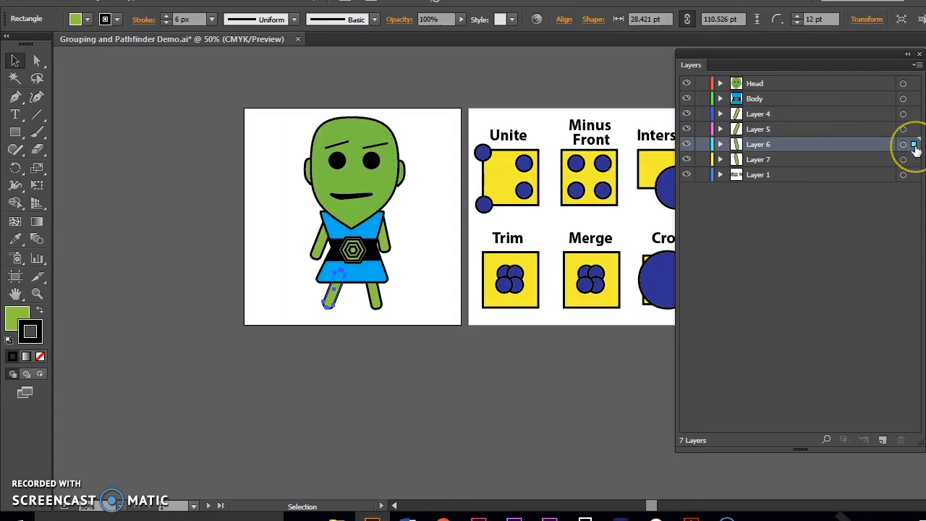
{"action": "double_click", "coordinate": [767, 145]}
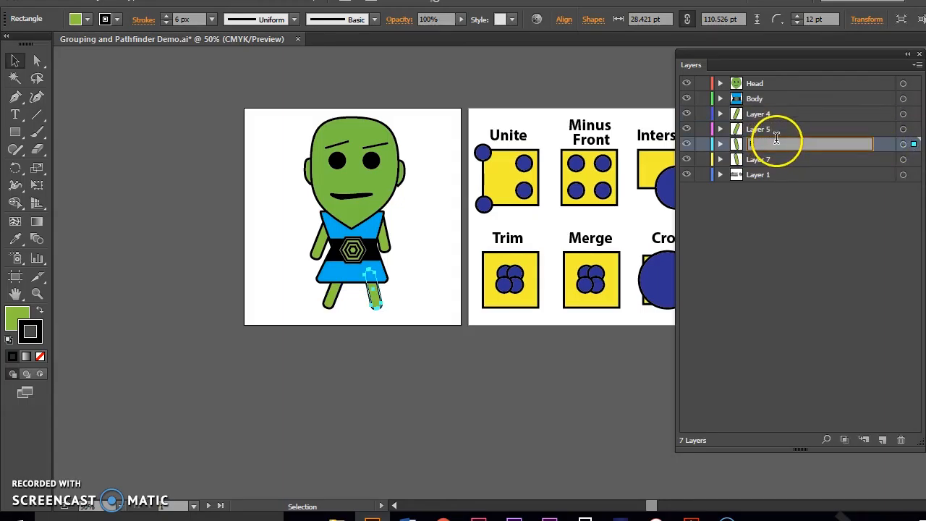
{"action": "type", "text": "R Leg"}
{"action": "key", "text": "Return"}
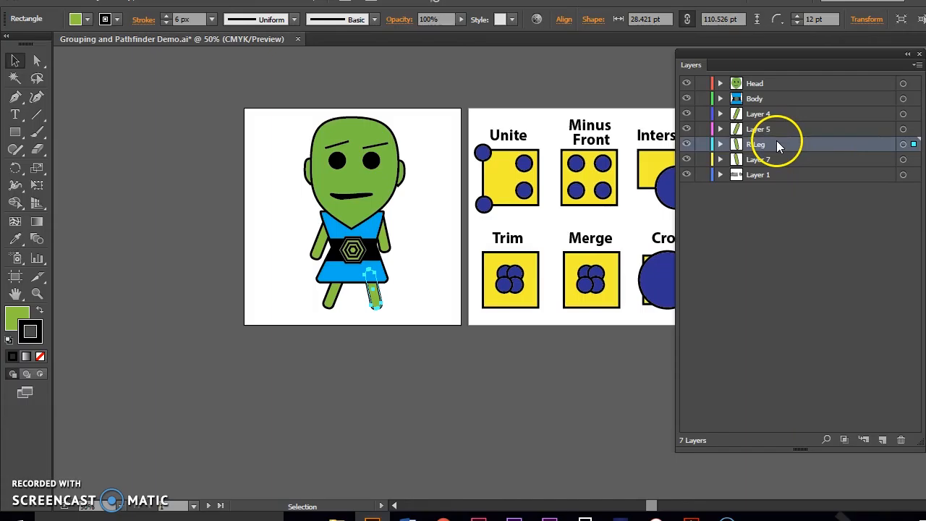
Rename Layer 4 as L Leg and deselect the artwork.
{"action": "double_click", "coordinate": [766, 116]}
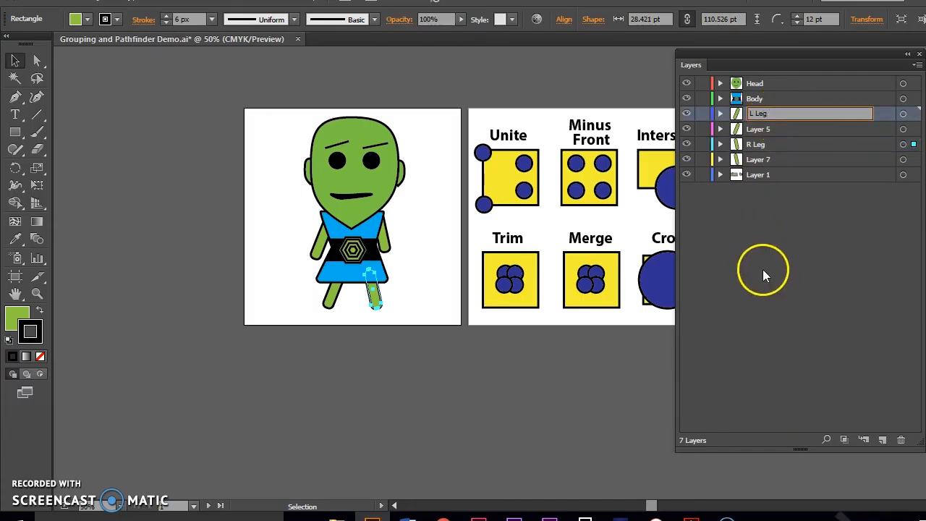
{"action": "key", "text": "Return"}
{"action": "left_click", "coordinate": [563, 410]}
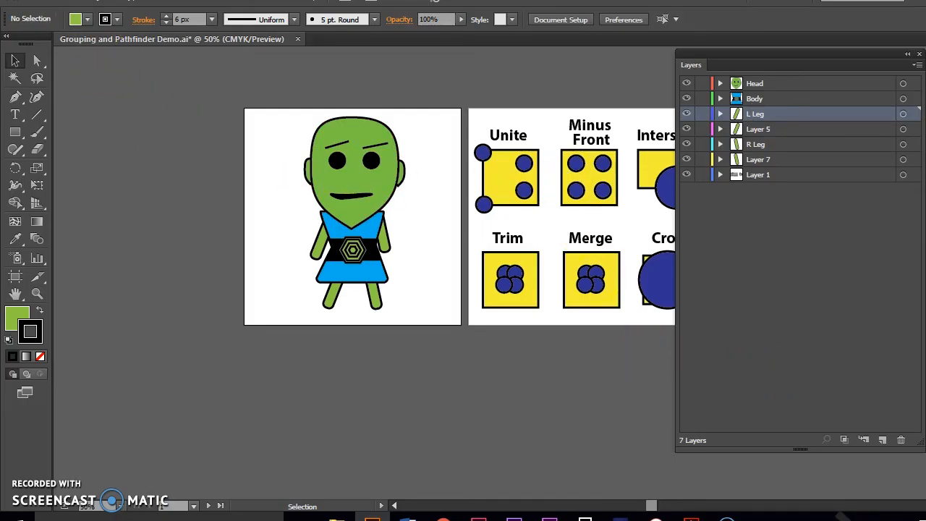
Save a copy of the document as Grouping and Pathfinder Demo360 in Adobe Illustrator format, keeping the default Illustrator CC options.
{"action": "left_click", "coordinate": [40, 0]}
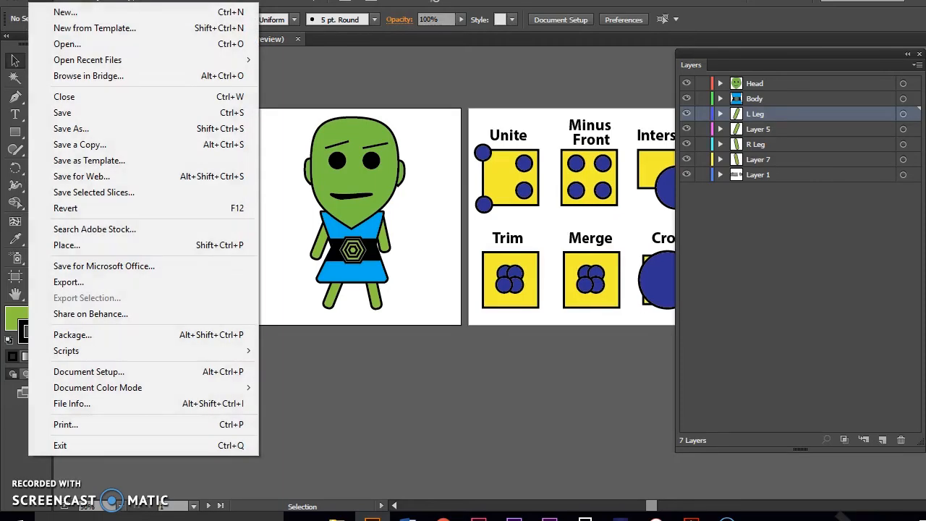
{"action": "left_click", "coordinate": [88, 128]}
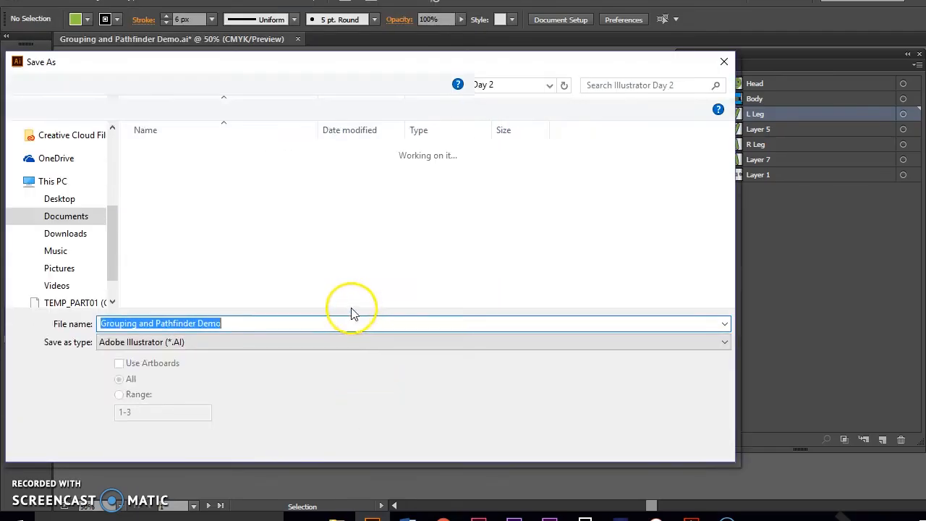
{"action": "left_click", "coordinate": [246, 324]}
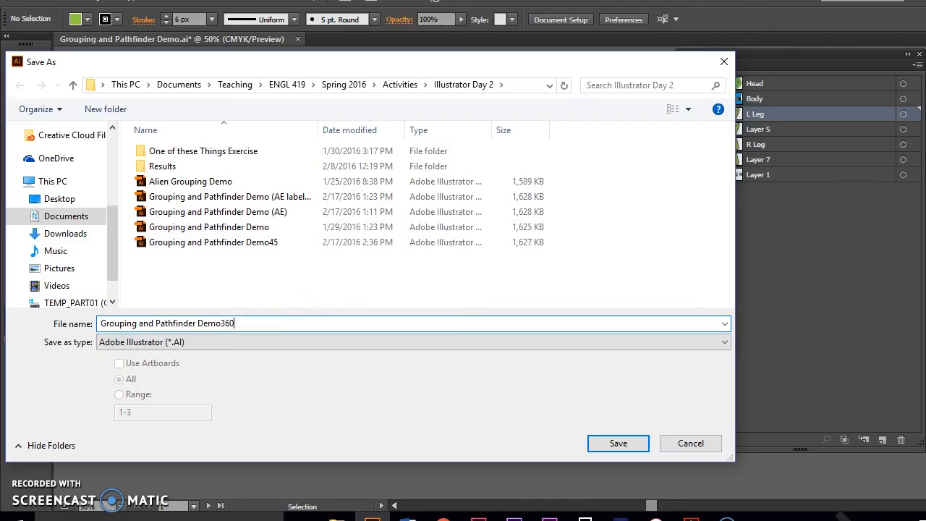
{"action": "left_click", "coordinate": [642, 443]}
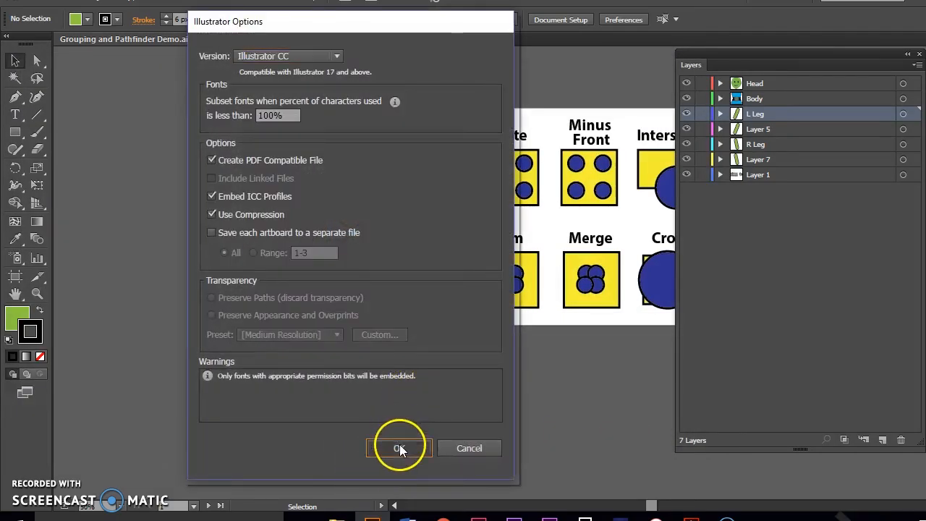
{"action": "left_click", "coordinate": [399, 447]}
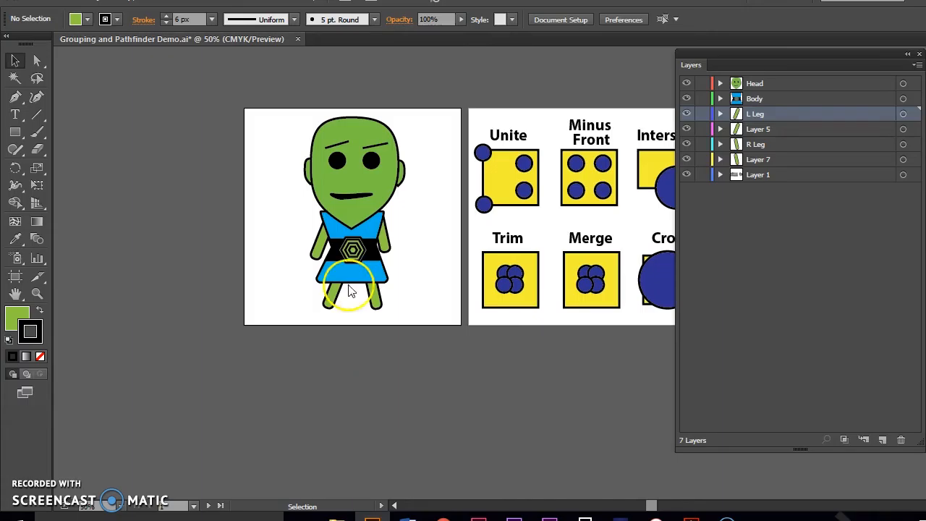
Switch to After Effects.
{"action": "left_click", "coordinate": [513, 515]}
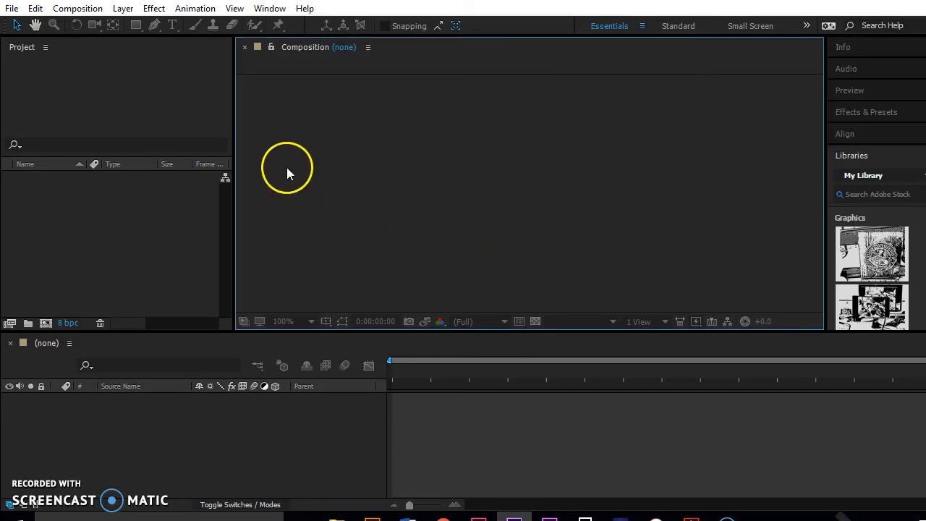
{"action": "left_click", "coordinate": [12, 9]}
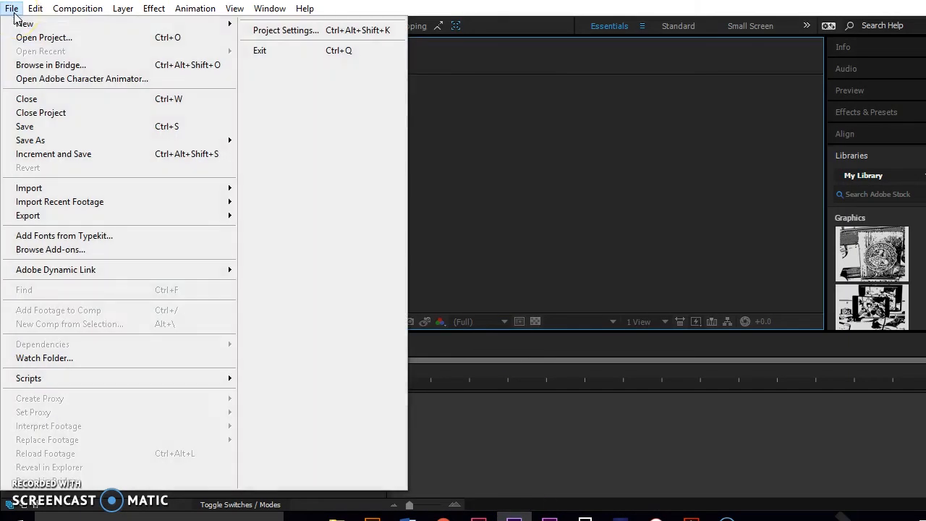
{"action": "left_click", "coordinate": [622, 111]}
{"action": "left_click", "coordinate": [294, 464]}
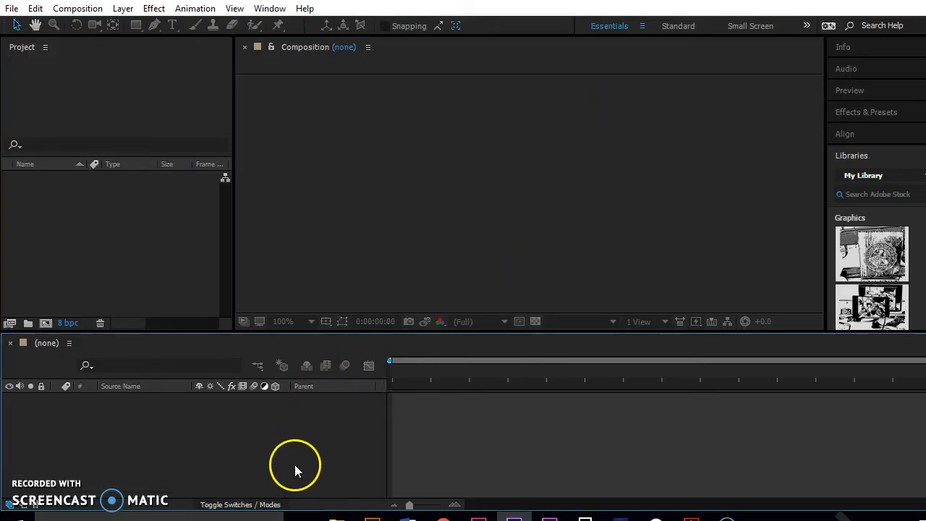
Import the 48124379-Night-alien-world-landscape JPEG from the Illustrator Day 2 folder into the project.
{"action": "left_click", "coordinate": [81, 250]}
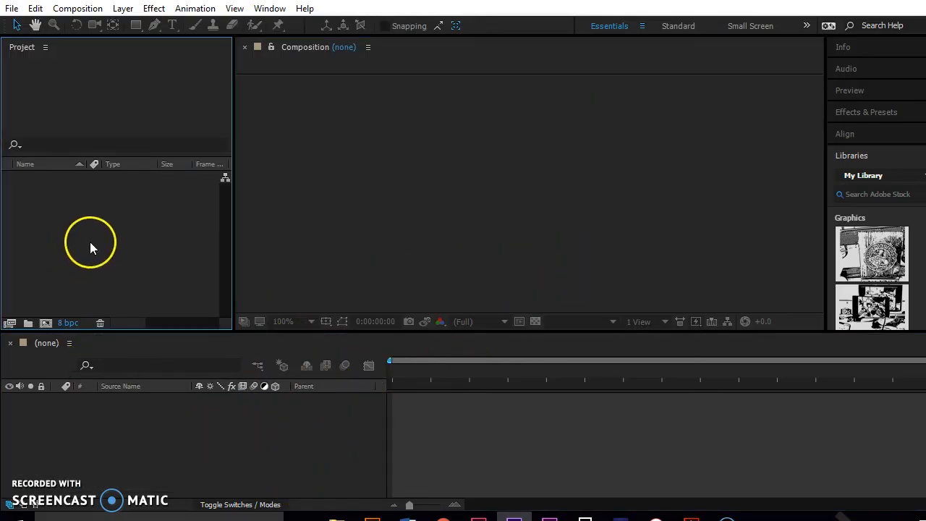
{"action": "double_click", "coordinate": [125, 219]}
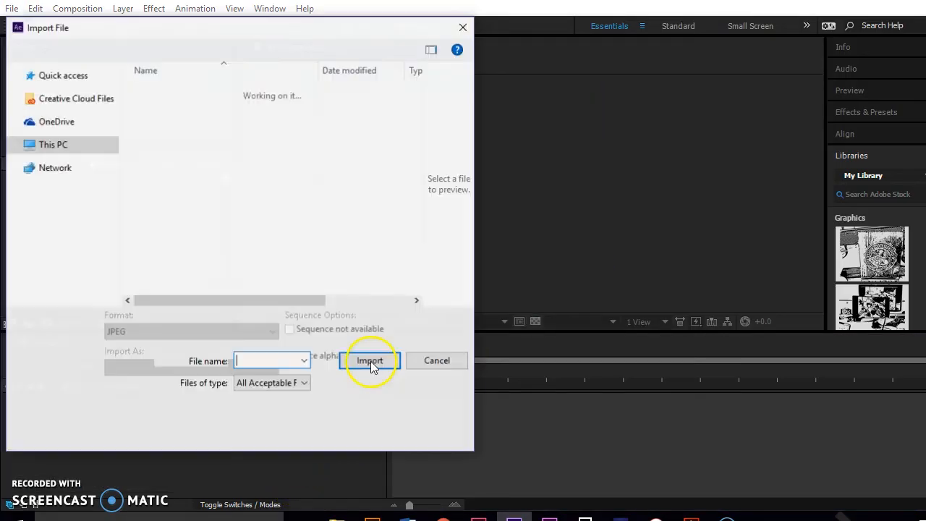
{"action": "left_click", "coordinate": [450, 127]}
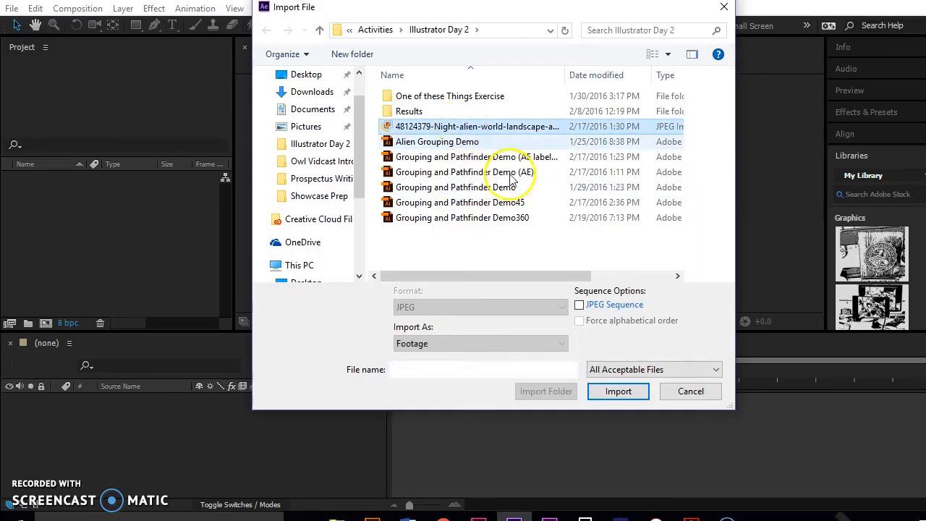
{"action": "left_click", "coordinate": [611, 387]}
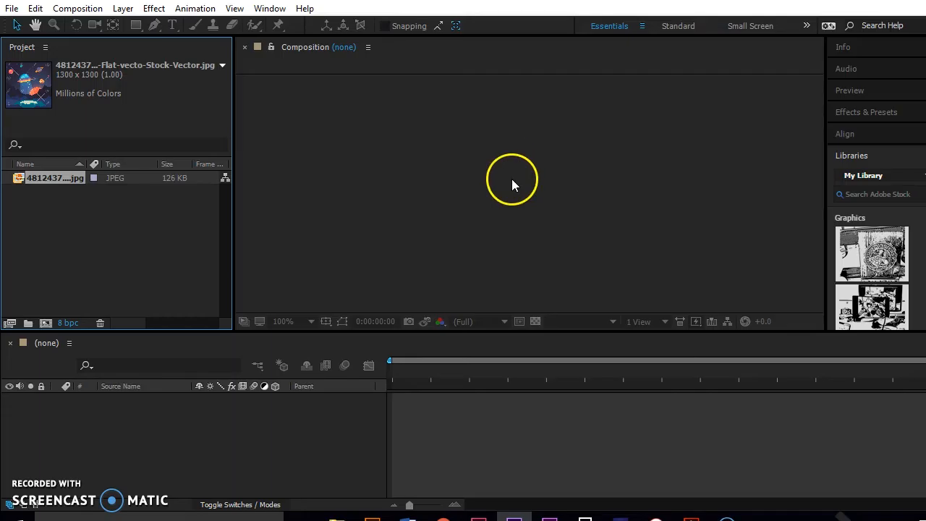
Create a composition from the imported night alien landscape image, fit it in view and deselect its layer.
{"action": "left_click_drag", "start_coordinate": [58, 177], "coordinate": [147, 426]}
{"action": "scroll", "coordinate": [520, 243], "scroll_direction": "up", "scroll_amount": 1}
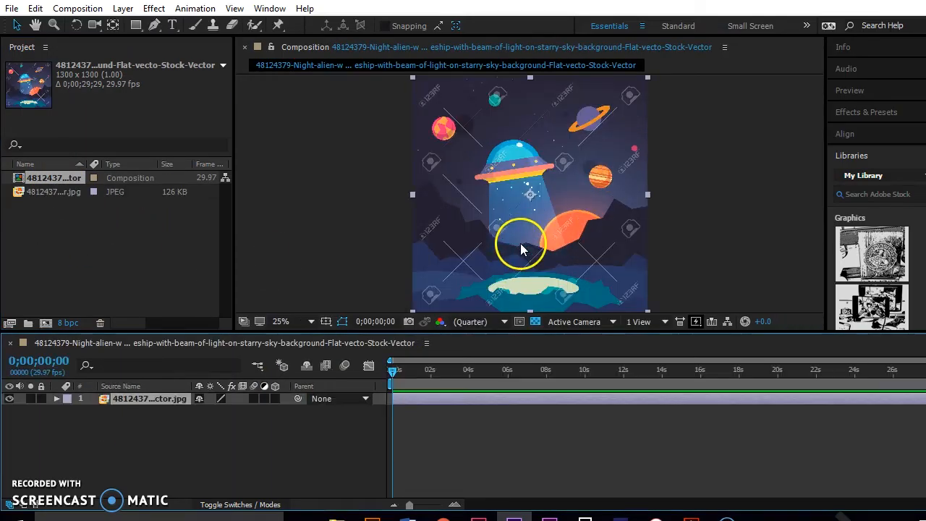
{"action": "left_click", "coordinate": [735, 224]}
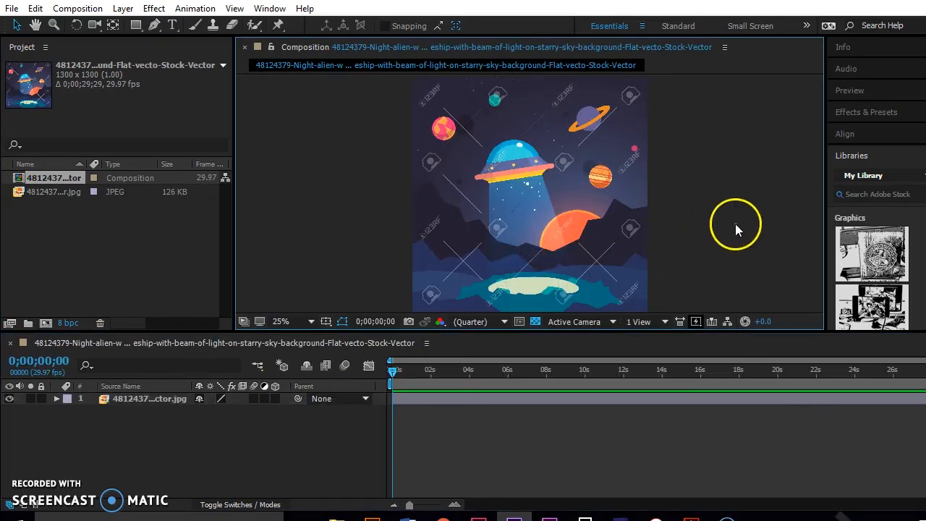
Import the Grouping and Pathfinder Demo360 Illustrator file as a Composition.
{"action": "double_click", "coordinate": [101, 218]}
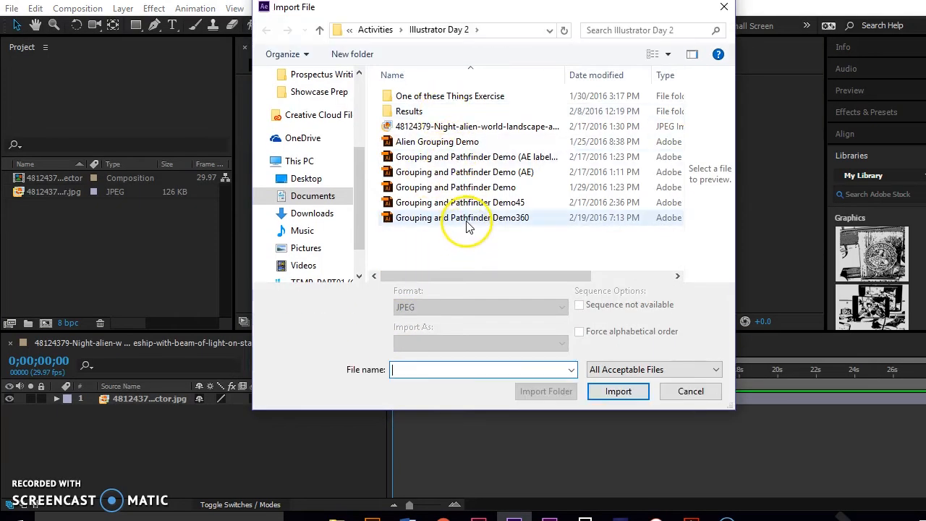
{"action": "left_click", "coordinate": [467, 217]}
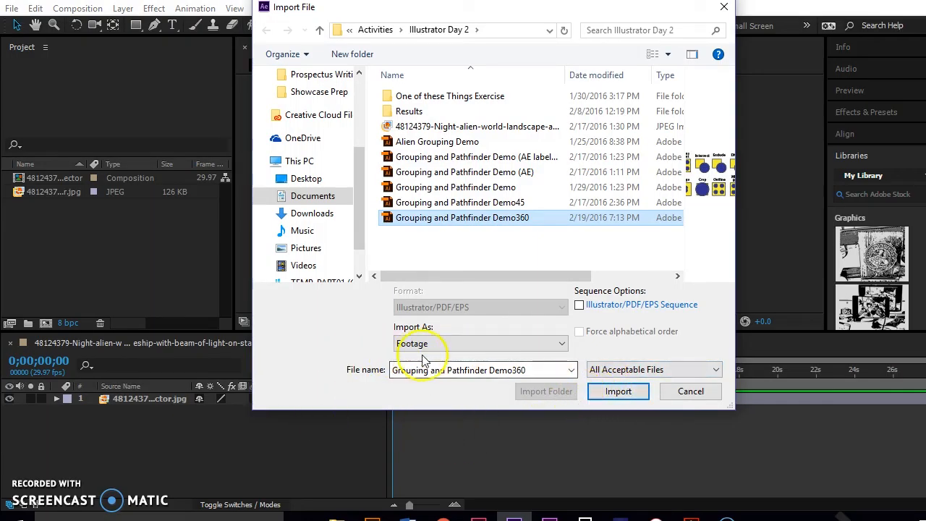
{"action": "left_click", "coordinate": [446, 342]}
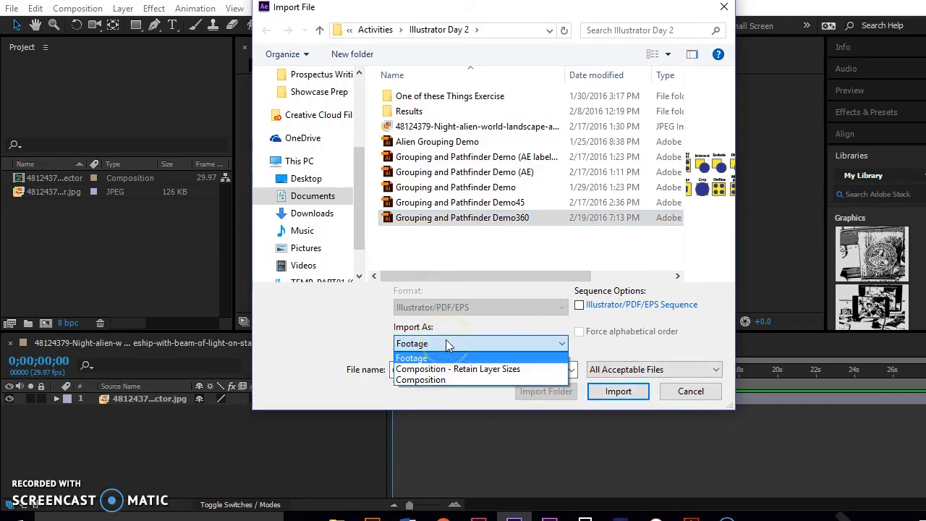
{"action": "left_click", "coordinate": [453, 379]}
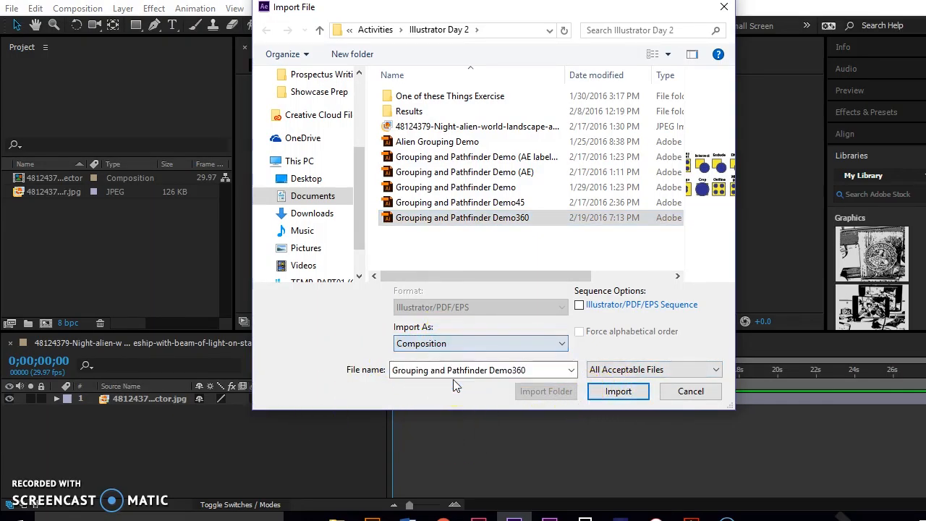
{"action": "left_click", "coordinate": [628, 392]}
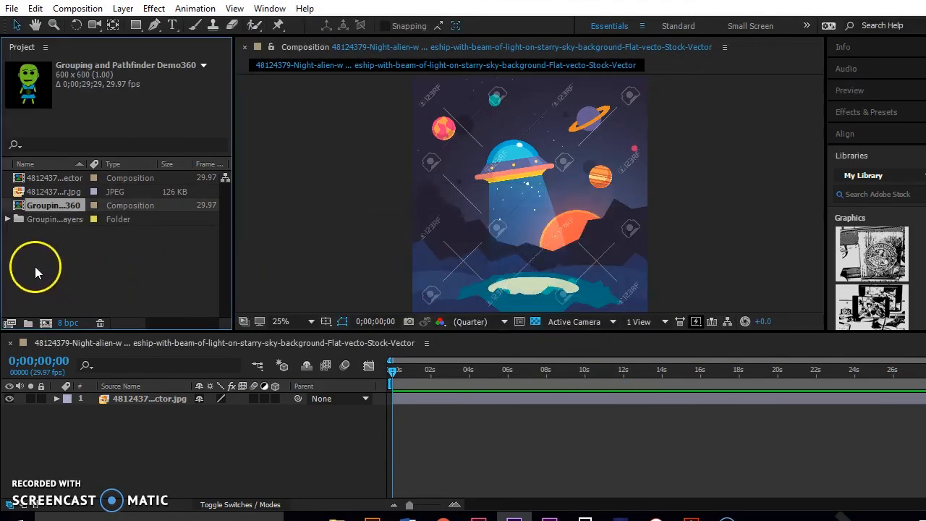
Add all seven vector layers from the imported character's layers folder to the landscape composition, above the background image.
{"action": "left_click", "coordinate": [7, 219]}
{"action": "left_click", "coordinate": [91, 219]}
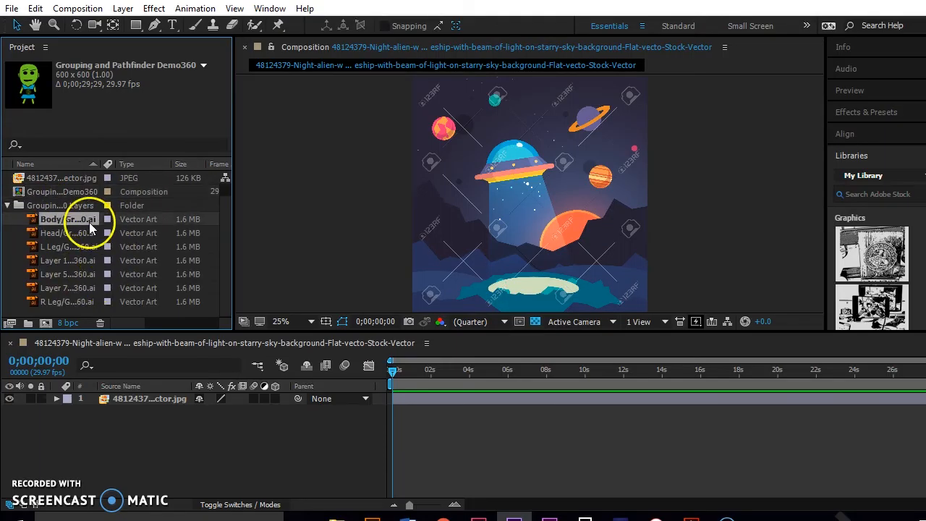
{"action": "left_click", "coordinate": [90, 302], "text": "shift"}
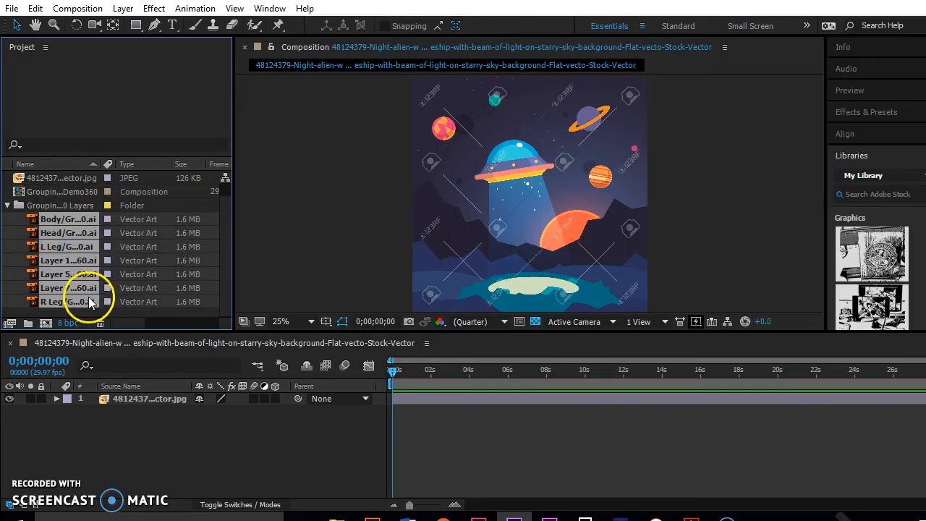
{"action": "left_click_drag", "start_coordinate": [70, 239], "coordinate": [113, 393]}
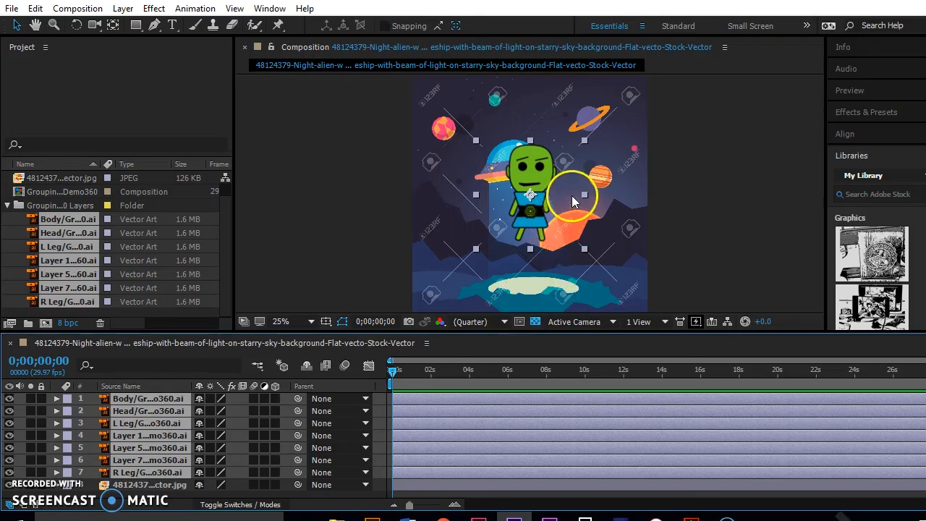
{"action": "left_click", "coordinate": [700, 182]}
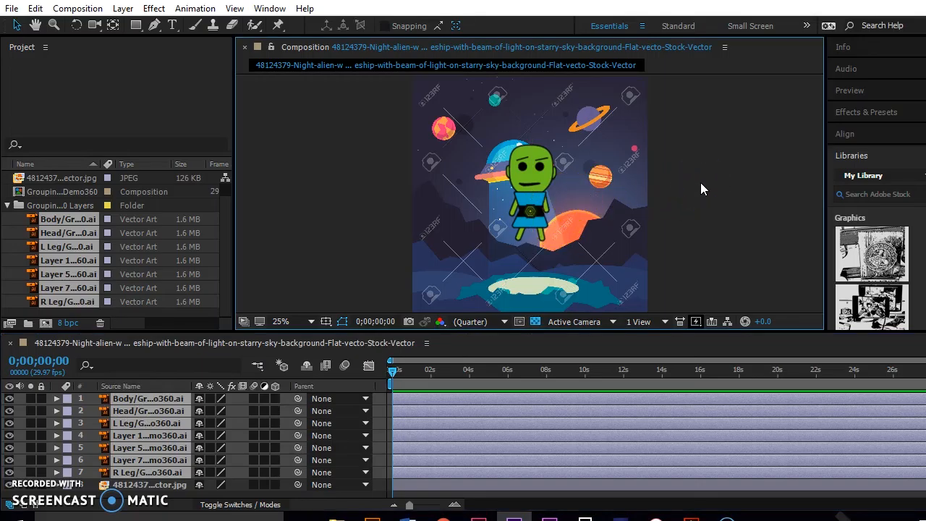
{"action": "left_click", "coordinate": [540, 169]}
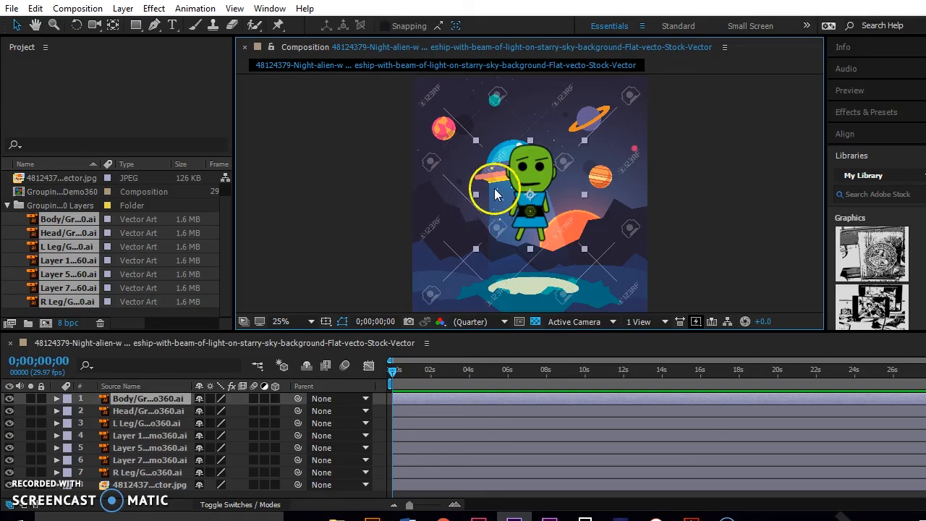
{"action": "mouse_move", "coordinate": [528, 175]}
{"action": "left_mouse_down"}
{"action": "mouse_move", "coordinate": [657, 148]}
{"action": "mouse_move", "coordinate": [530, 159]}
{"action": "left_mouse_up"}
{"action": "left_click", "coordinate": [361, 232]}
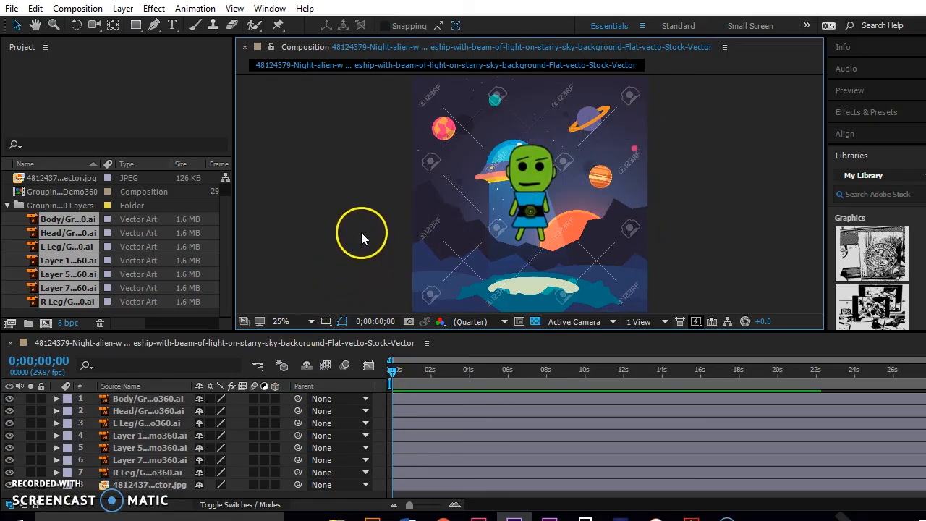
Move the Head layer above the Body layer in the composition's stacking order, and deselect it.
{"action": "left_click", "coordinate": [148, 411]}
{"action": "left_click_drag", "start_coordinate": [147, 412], "coordinate": [155, 395]}
{"action": "left_click", "coordinate": [293, 229]}
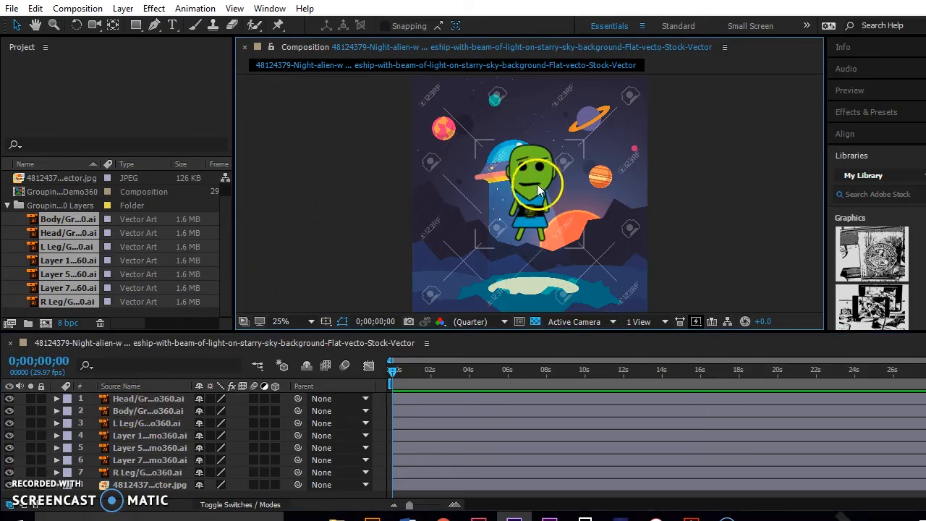
{"action": "left_click", "coordinate": [537, 233]}
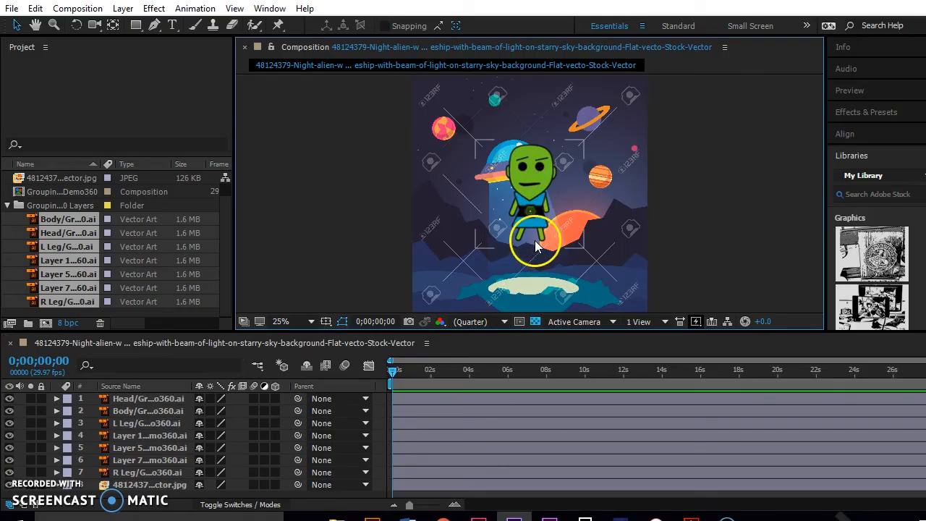
Scale all seven character layers down together to about half size and move the character onto the pale landing spot below the spaceship.
{"action": "left_click", "coordinate": [130, 473]}
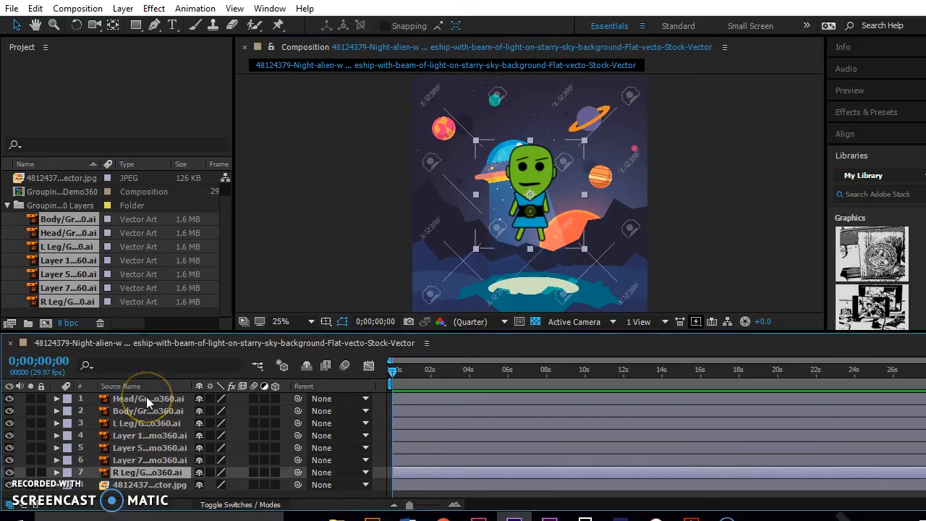
{"action": "left_click", "coordinate": [147, 400], "text": "shift"}
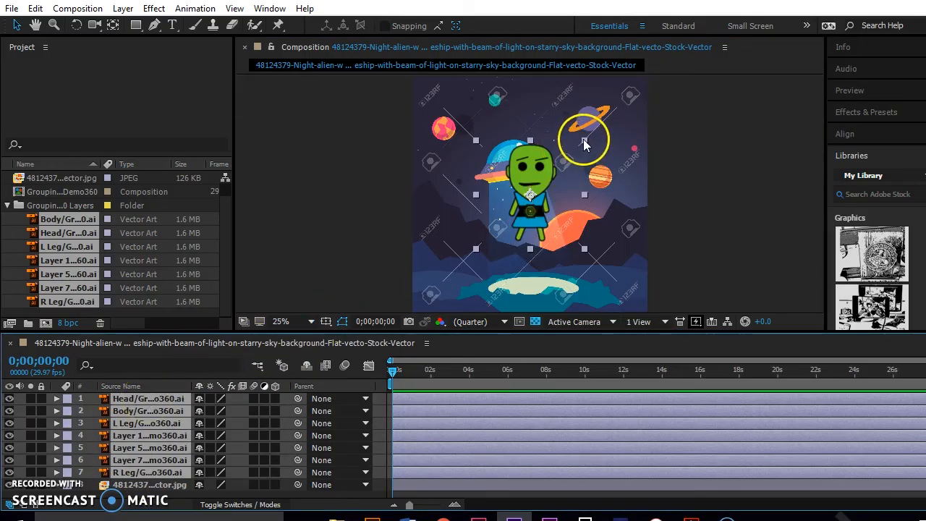
{"action": "left_click_drag", "start_coordinate": [586, 144], "coordinate": [563, 151]}
{"action": "left_click_drag", "start_coordinate": [532, 180], "coordinate": [537, 252]}
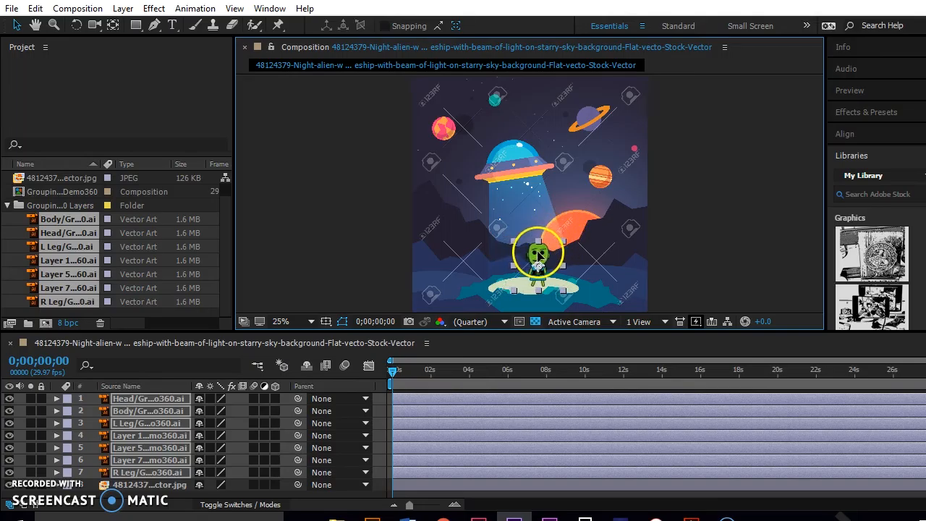
{"action": "left_click", "coordinate": [791, 228]}
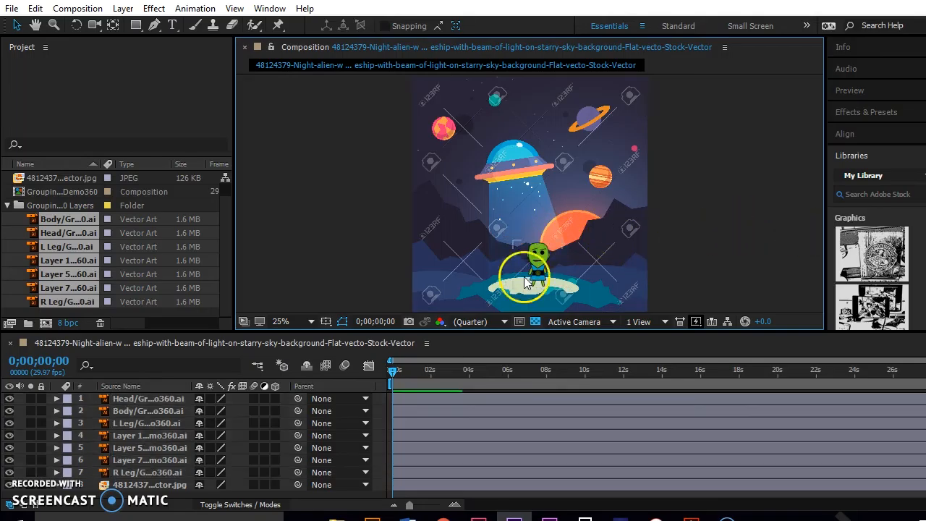
Reselect all seven character layers and shift them slightly left and up to centre the character over the landing spot.
{"action": "left_click", "coordinate": [168, 403]}
{"action": "left_click", "coordinate": [166, 471], "text": "shift"}
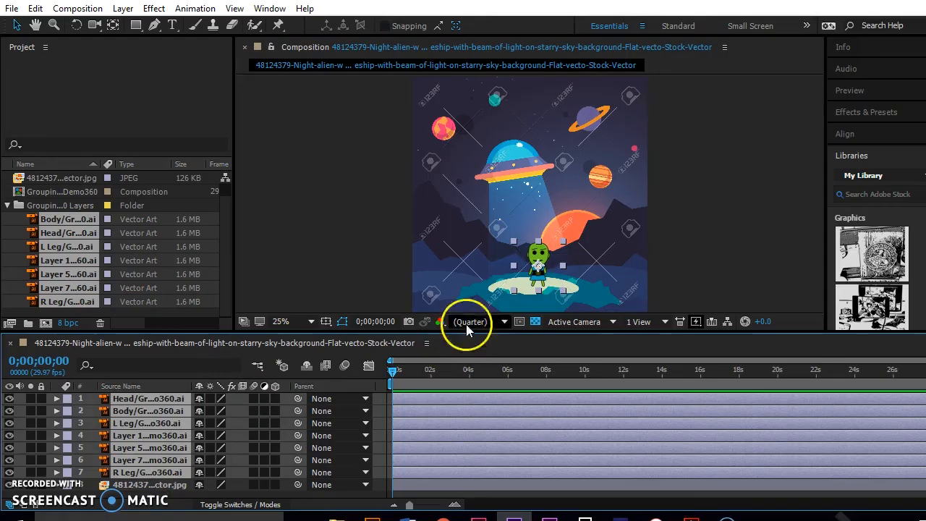
{"action": "left_click_drag", "start_coordinate": [555, 262], "coordinate": [533, 255]}
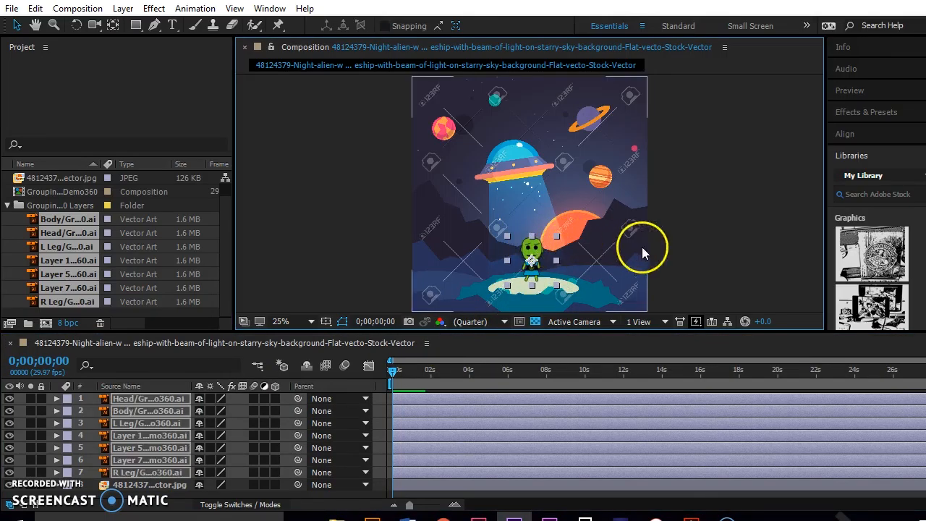
{"action": "left_click", "coordinate": [709, 257]}
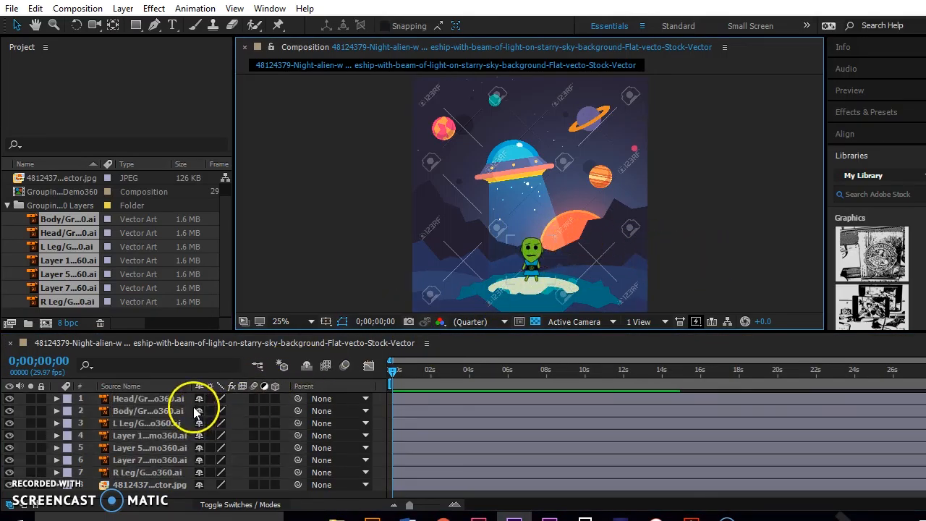
Nudge the alien's Head layer slightly to the right over the body, and deselect it.
{"action": "left_click", "coordinate": [173, 399]}
{"action": "scroll", "coordinate": [527, 242], "scroll_direction": "up", "scroll_amount": 4}
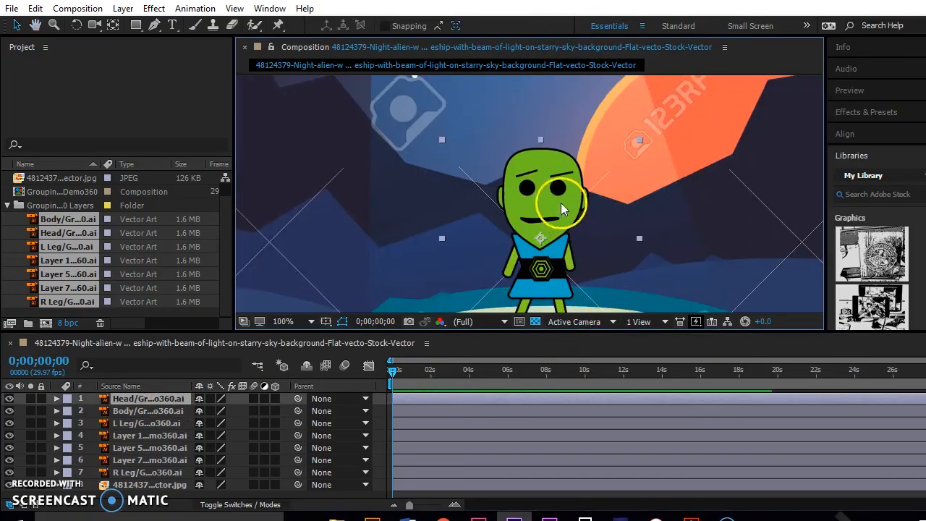
{"action": "mouse_move", "coordinate": [561, 206]}
{"action": "left_mouse_down"}
{"action": "mouse_move", "coordinate": [545, 209]}
{"action": "mouse_move", "coordinate": [580, 209]}
{"action": "mouse_move", "coordinate": [542, 209]}
{"action": "mouse_move", "coordinate": [583, 209]}
{"action": "mouse_move", "coordinate": [548, 210]}
{"action": "mouse_move", "coordinate": [565, 210]}
{"action": "left_mouse_up"}
{"action": "left_click_drag", "start_coordinate": [564, 205], "coordinate": [564, 206]}
{"action": "left_click", "coordinate": [50, 400]}
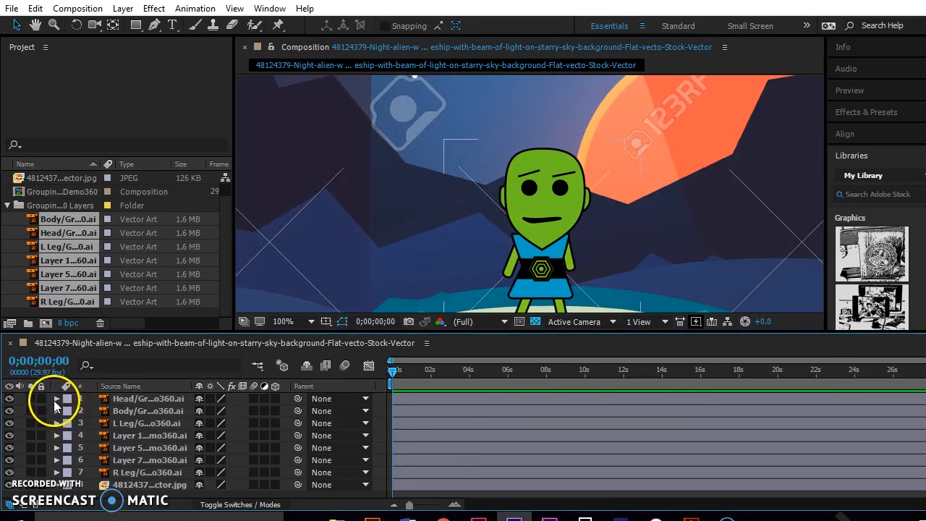
Examine the character's full figure on the landing spot, and return to an overview of the scene.
{"action": "left_click", "coordinate": [211, 436]}
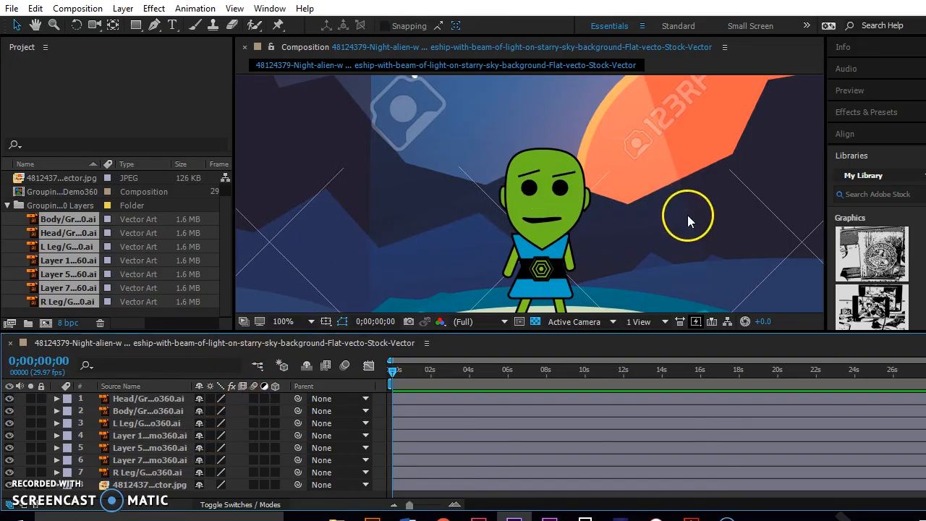
{"action": "left_click", "coordinate": [714, 219]}
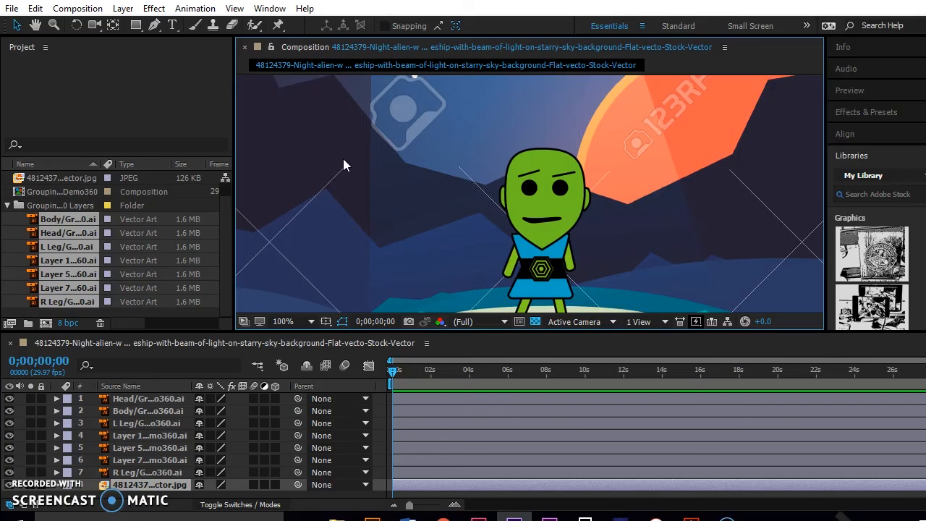
{"action": "key", "text": "h"}
{"action": "left_click_drag", "start_coordinate": [343, 155], "coordinate": [402, 156]}
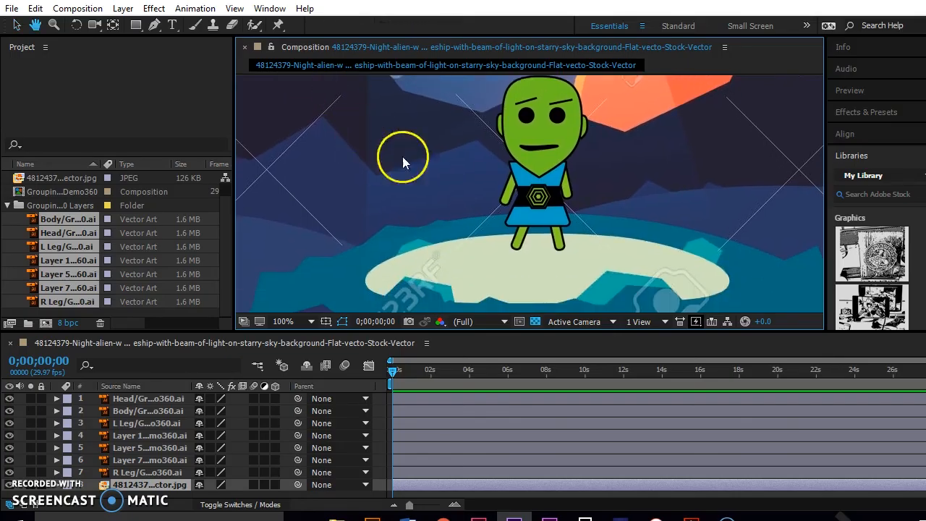
{"action": "key", "text": "v"}
{"action": "scroll", "coordinate": [506, 167], "scroll_direction": "down", "scroll_amount": 1}
{"action": "scroll", "coordinate": [600, 216], "scroll_direction": "down", "scroll_amount": 2}
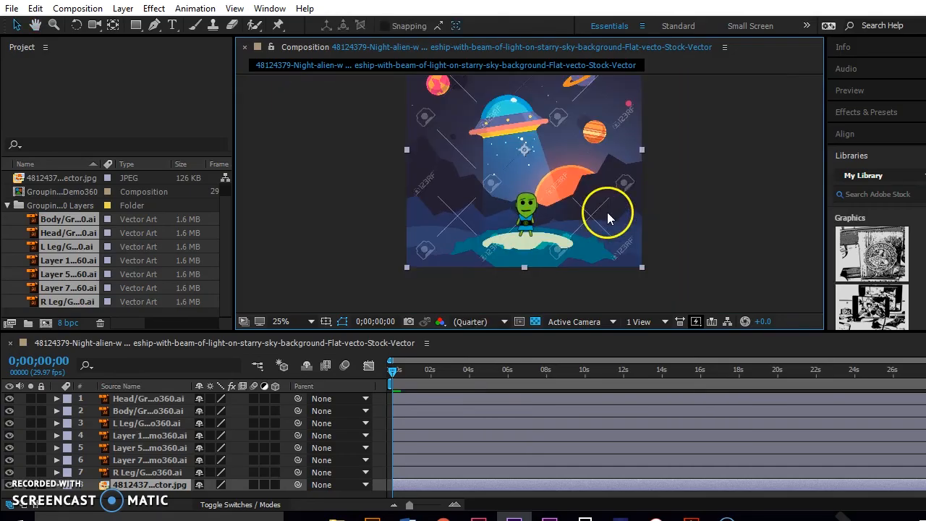